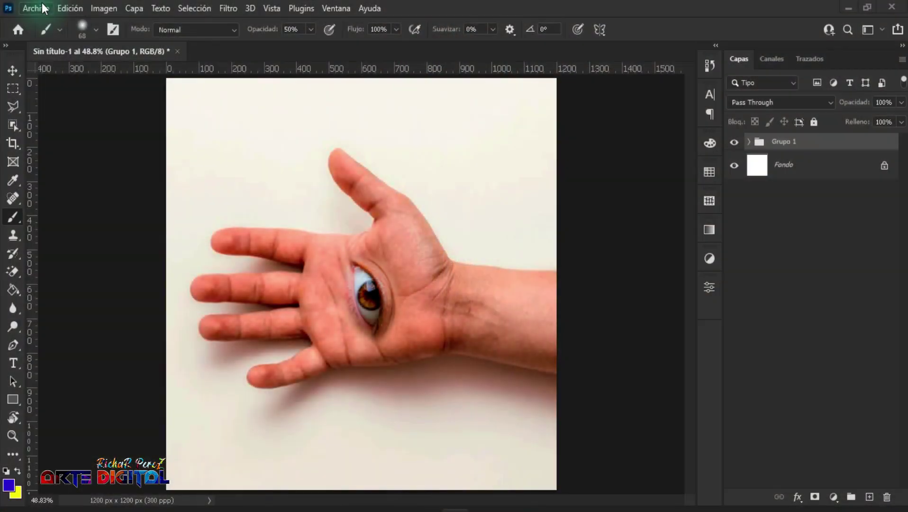
Create a 1200 × 1200 px, 300 ppp document named mano from the A medida preset.
click(36, 8)
click(49, 23)
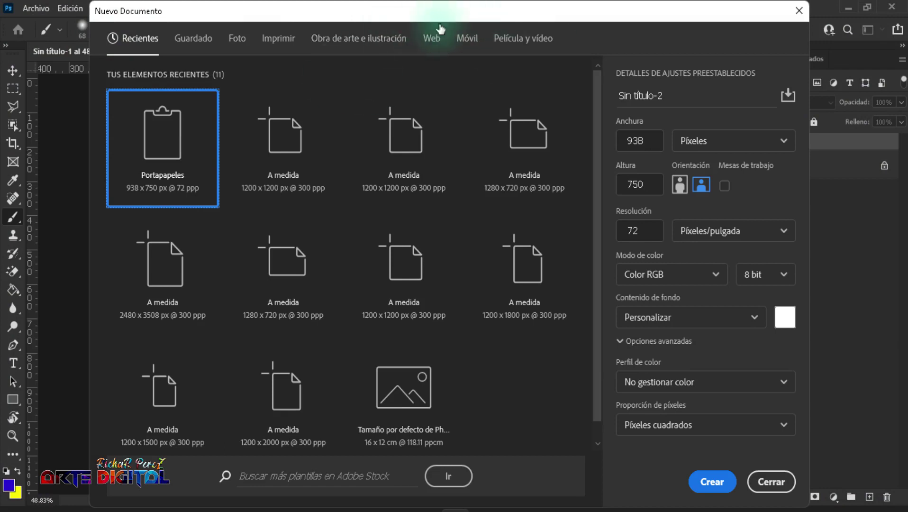
click(241, 136)
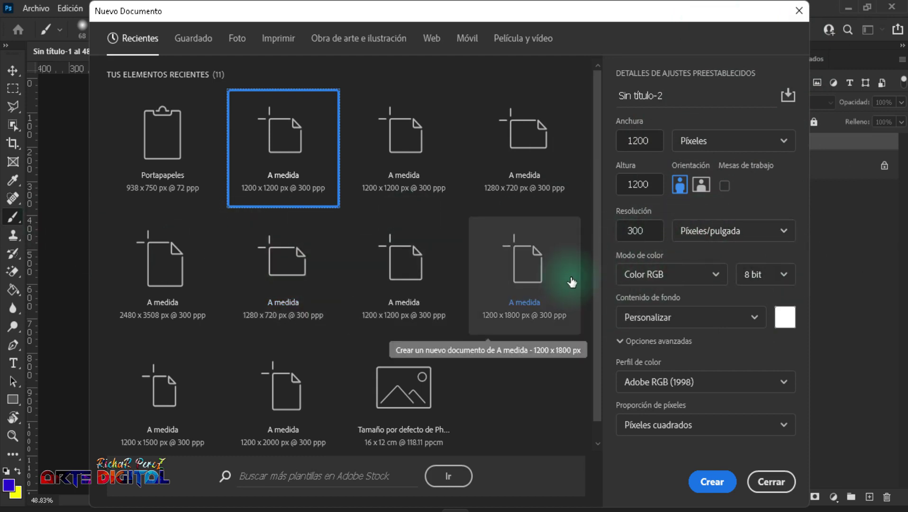
click(688, 95)
text(mano)
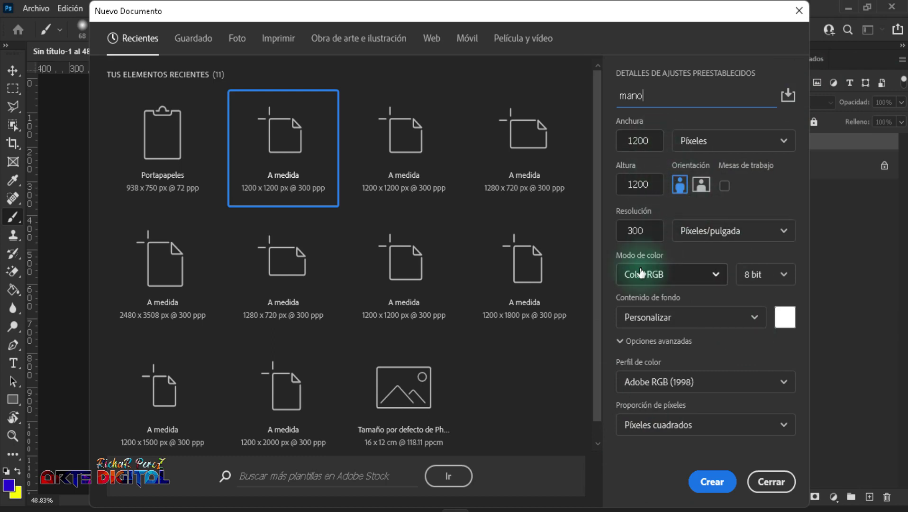
click(713, 483)
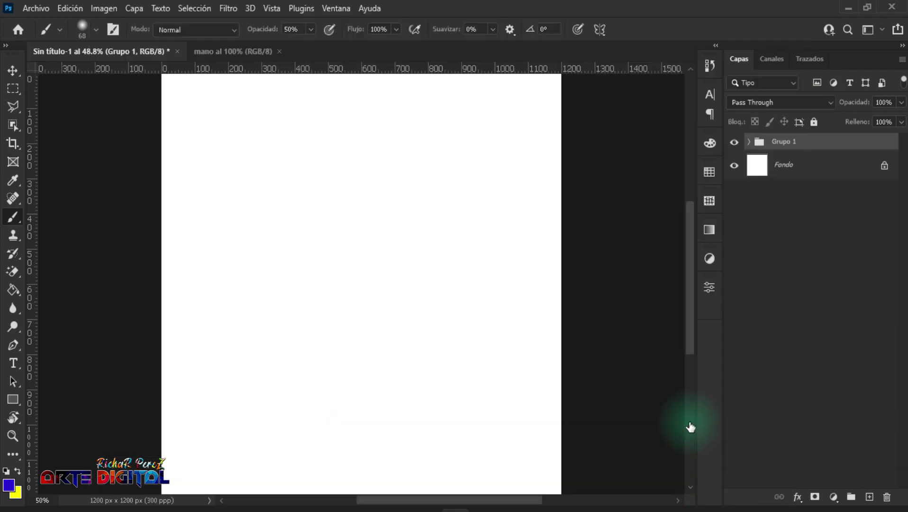
Place the hand photo as an embedded smart object in the mano document.
key(v)
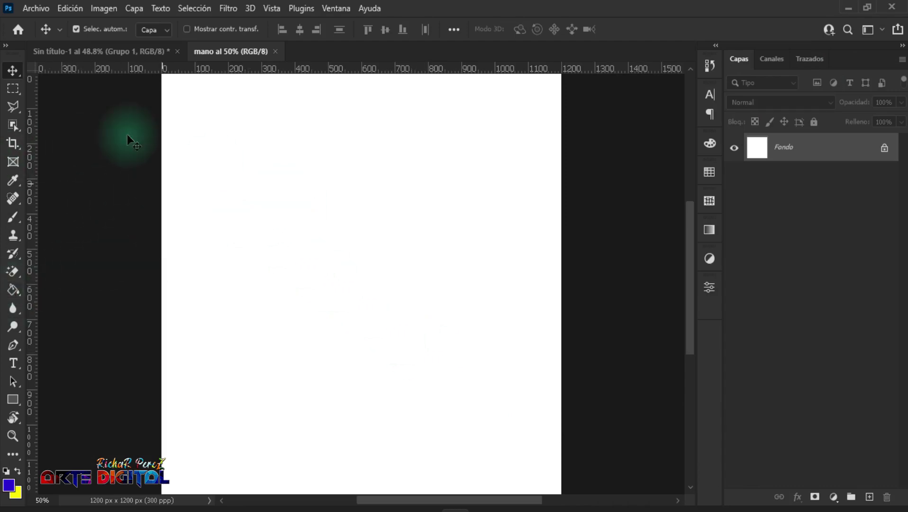
click(60, 10)
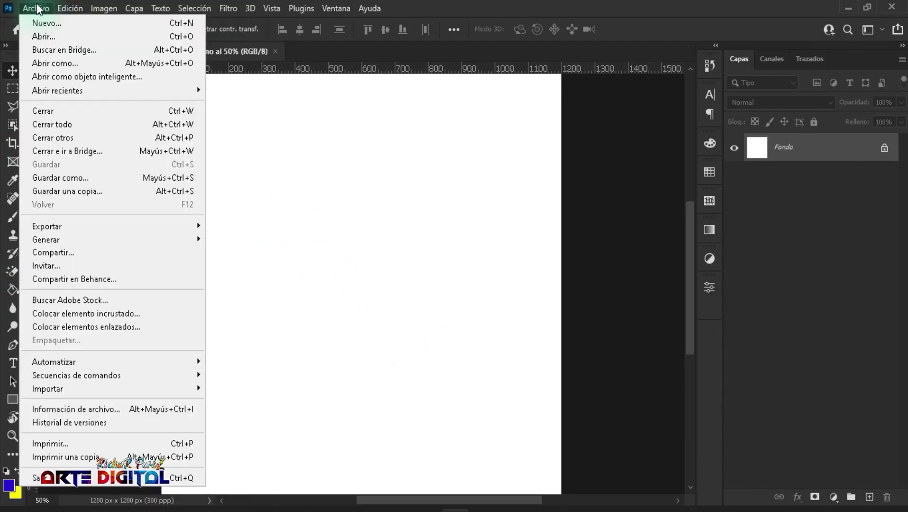
click(126, 313)
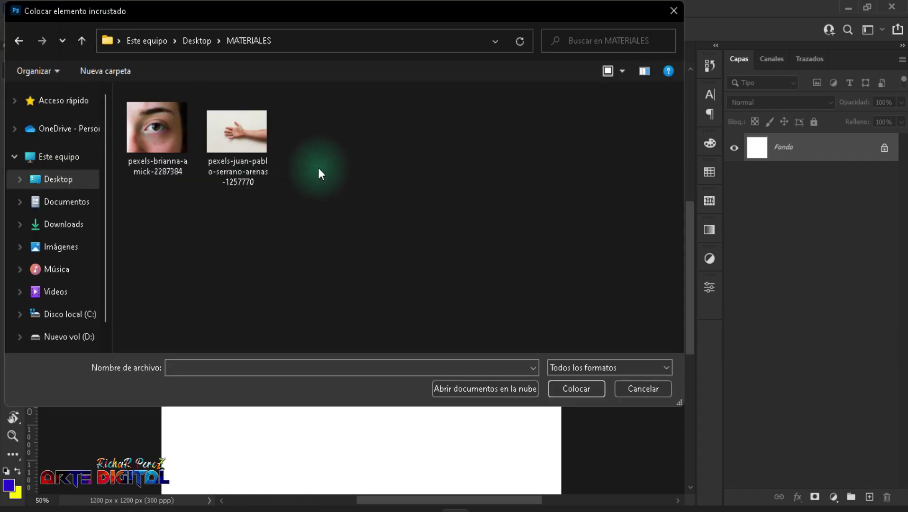
click(260, 155)
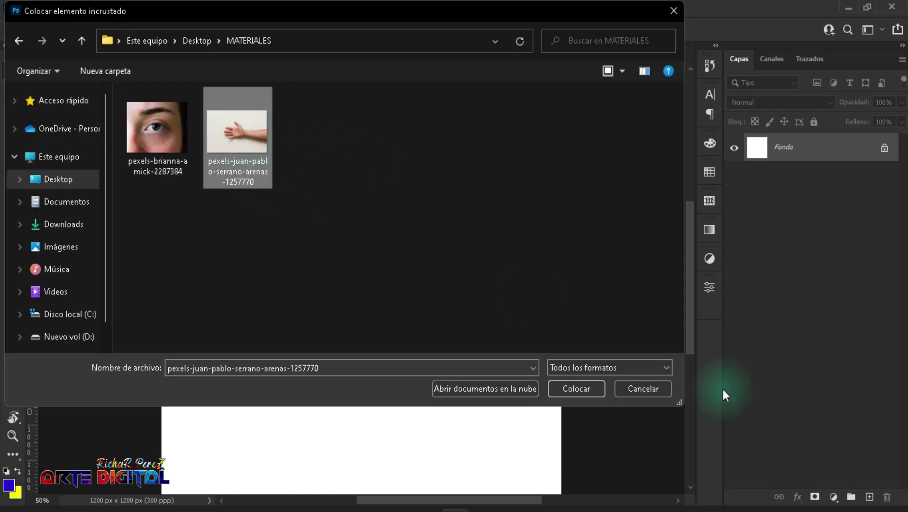
click(582, 390)
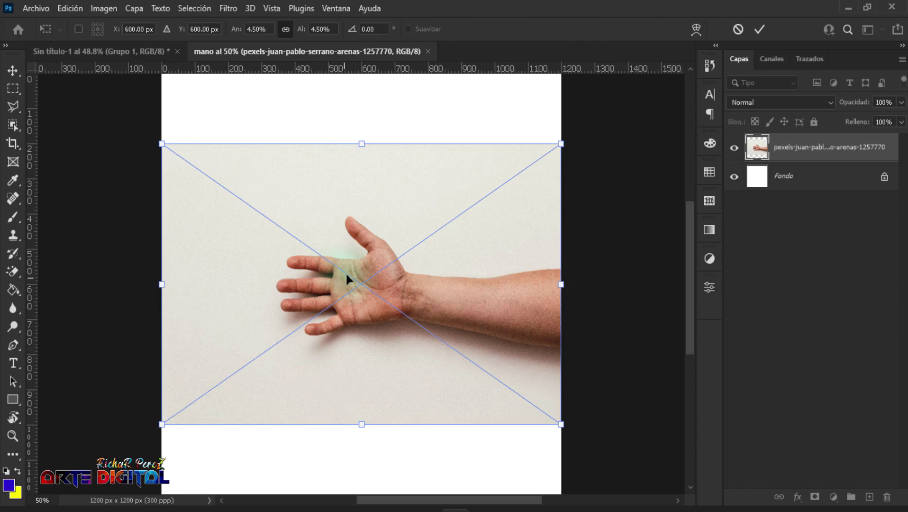
Scale the hand photo up to cover the square canvas and name its layer mano.
scroll(347, 277, down, 2)
mouse_move(361, 388)
mouse_down()
mouse_move(365, 454)
mouse_move(372, 450)
mouse_up()
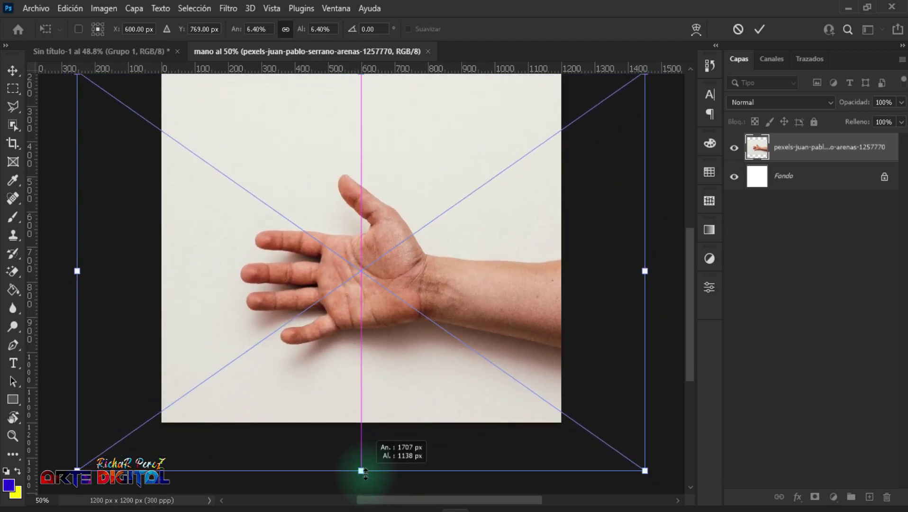
scroll(440, 421, up, 2)
scroll(391, 229, up, 2)
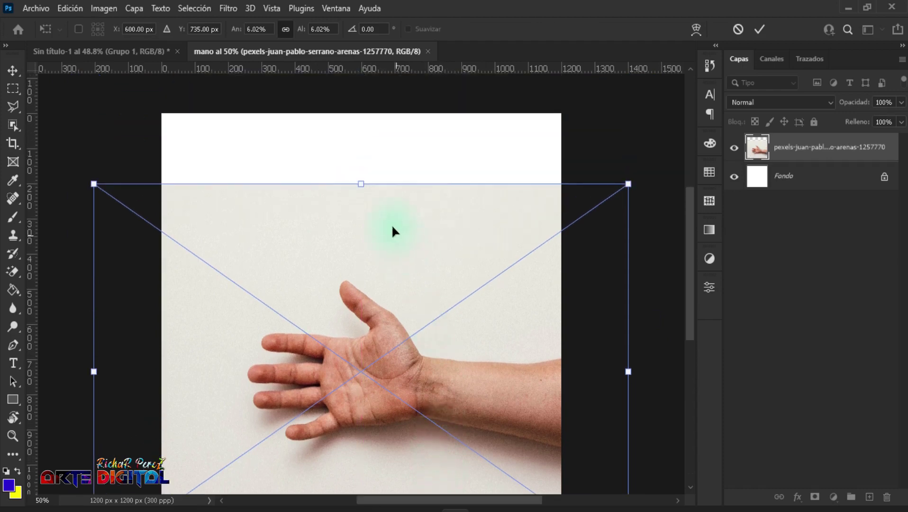
mouse_move(361, 183)
mouse_down()
mouse_move(378, 62)
mouse_move(360, 95)
mouse_up()
scroll(395, 254, down, 1)
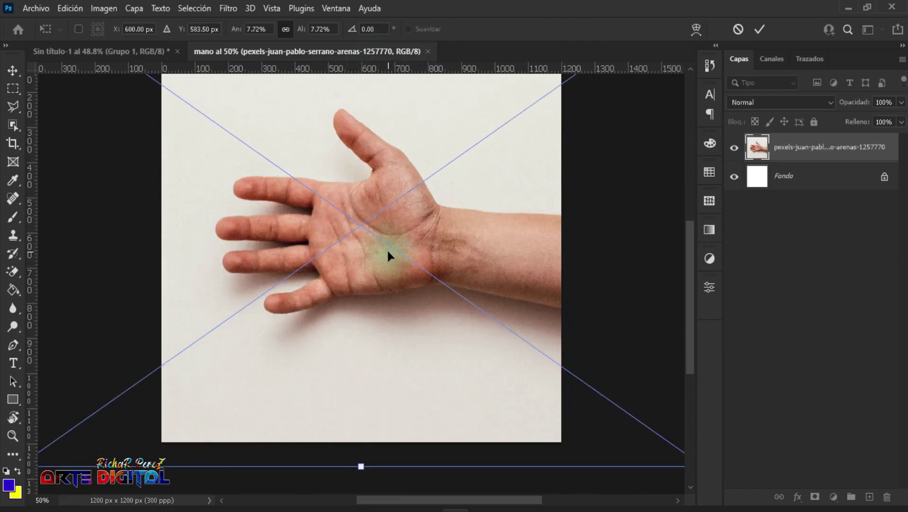
key(Return)
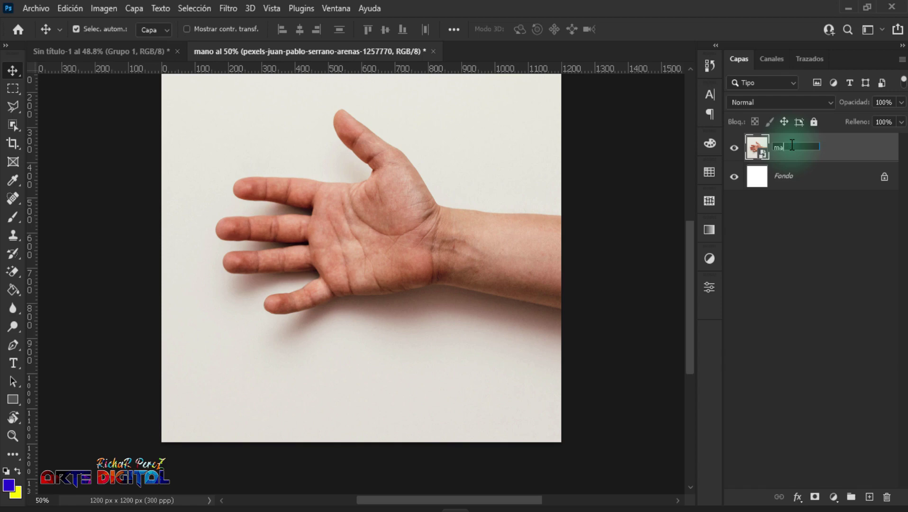
key(Return)
scroll(632, 306, down, 1)
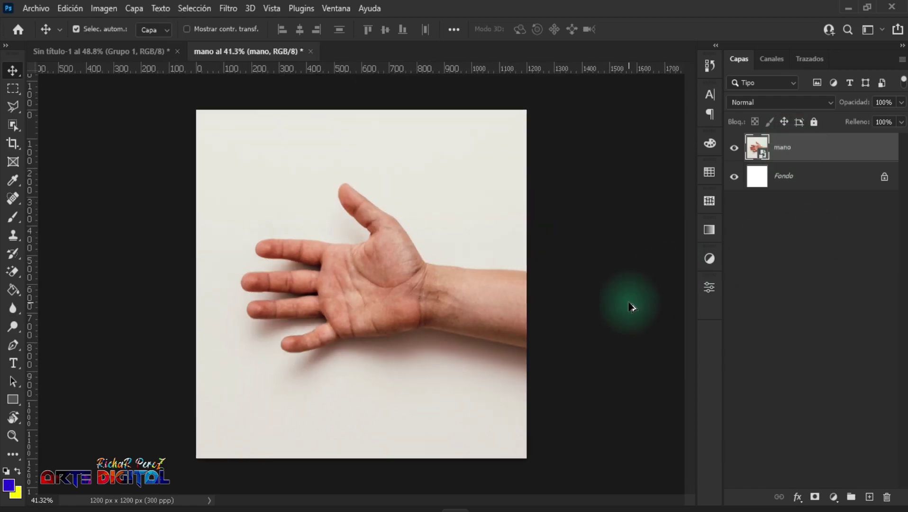
scroll(290, 262, up, 1)
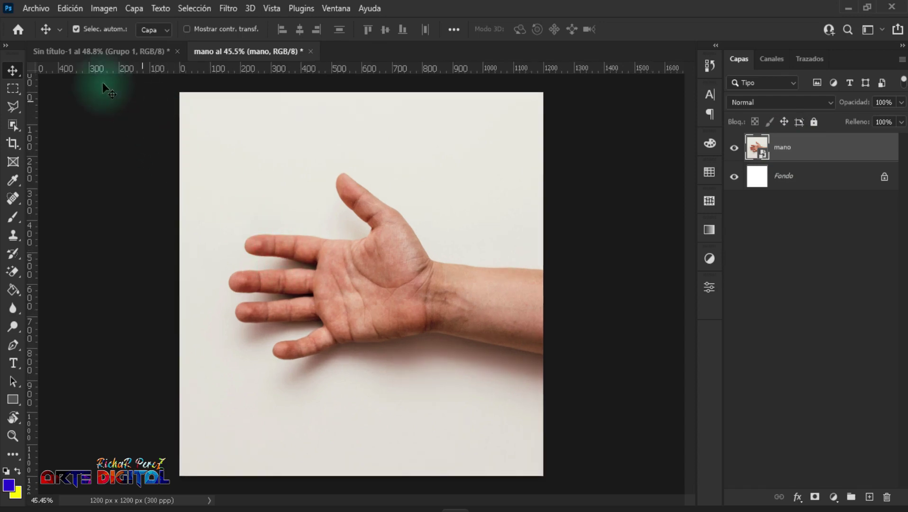
Place the eye photo above the hand, shrunk slightly so the hand edges show.
click(31, 7)
click(149, 316)
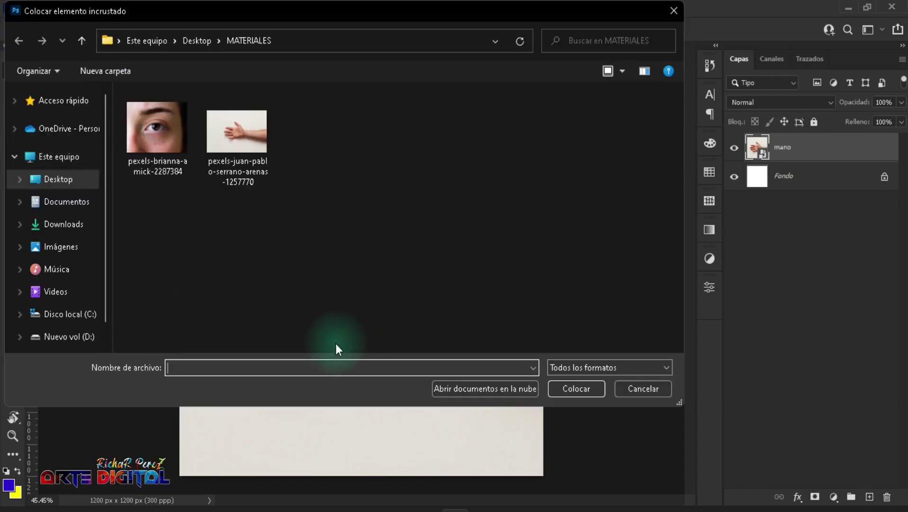
click(148, 124)
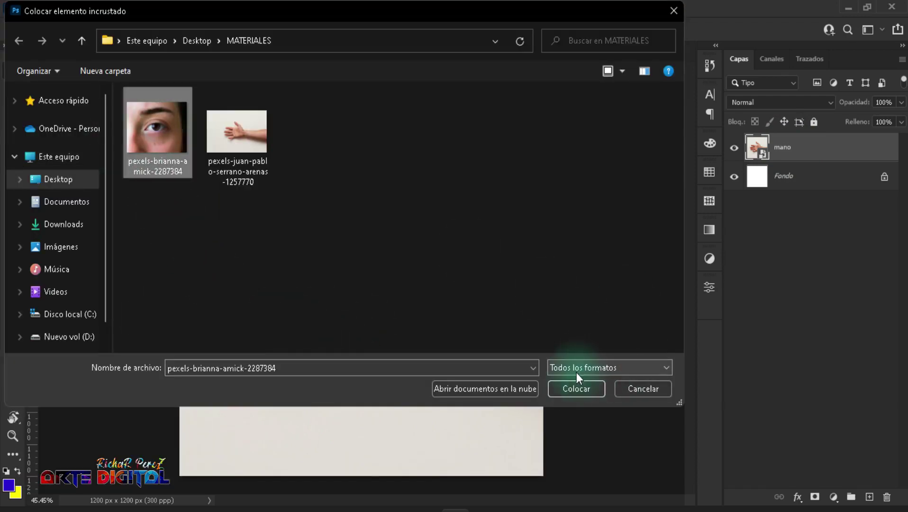
click(576, 388)
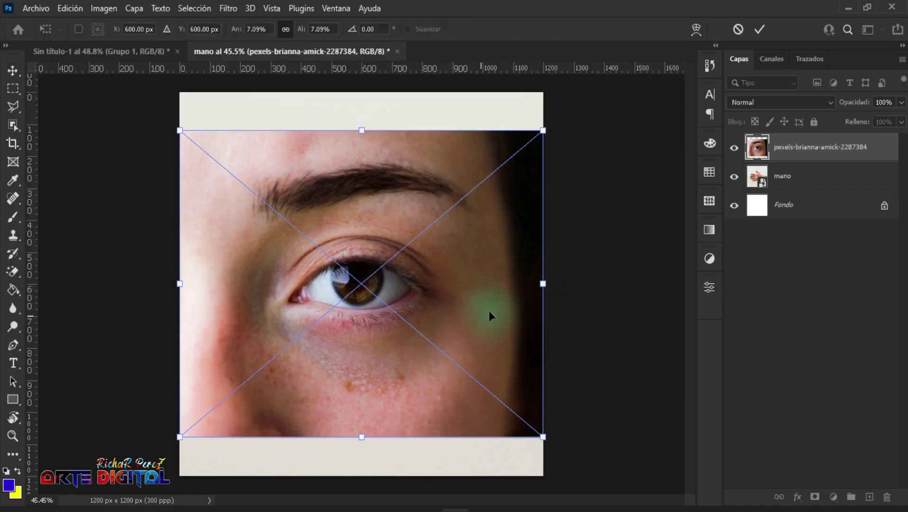
mouse_move(543, 283)
mouse_down()
mouse_move(410, 299)
mouse_move(423, 293)
mouse_up()
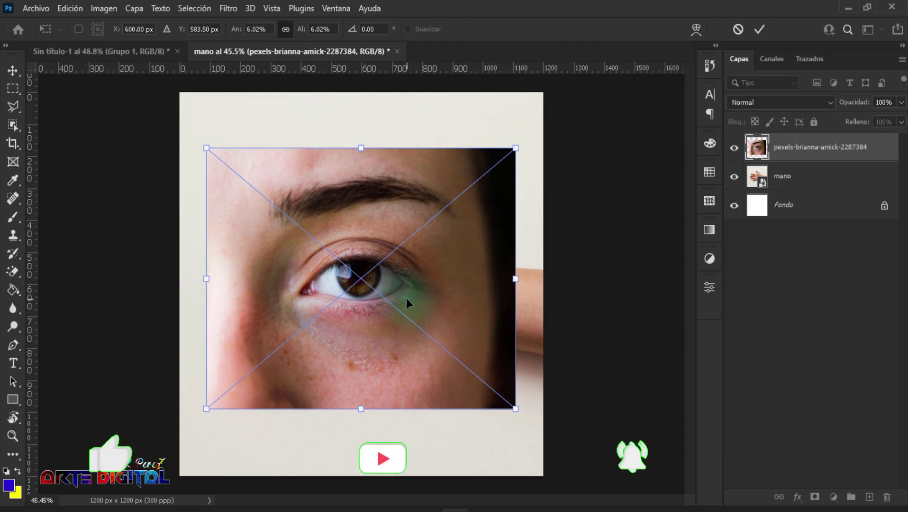
key(Return)
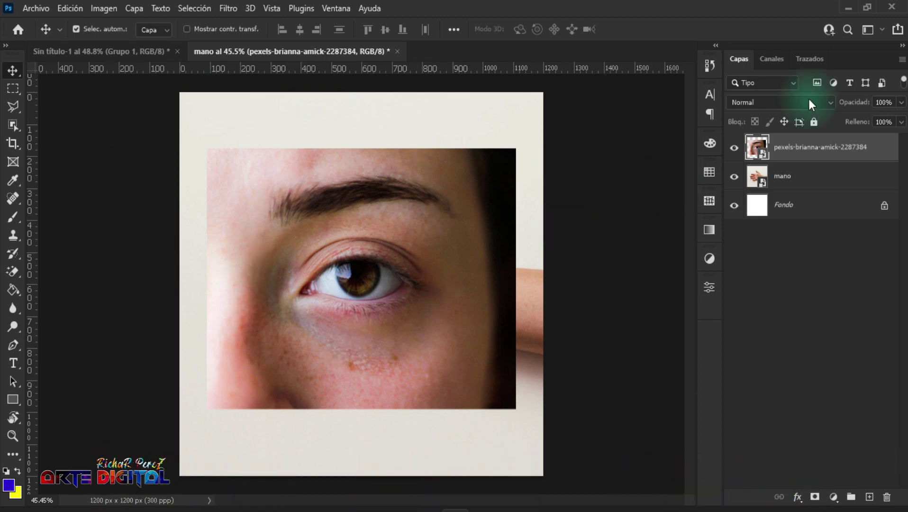
Rename the eye photo's layer to ojo.
click(783, 155)
text(oj)
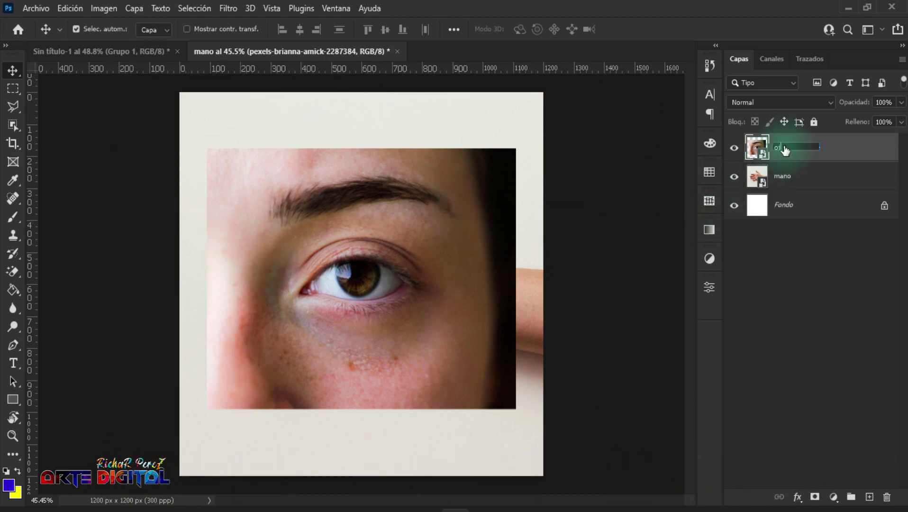
text(o)
key(Return)
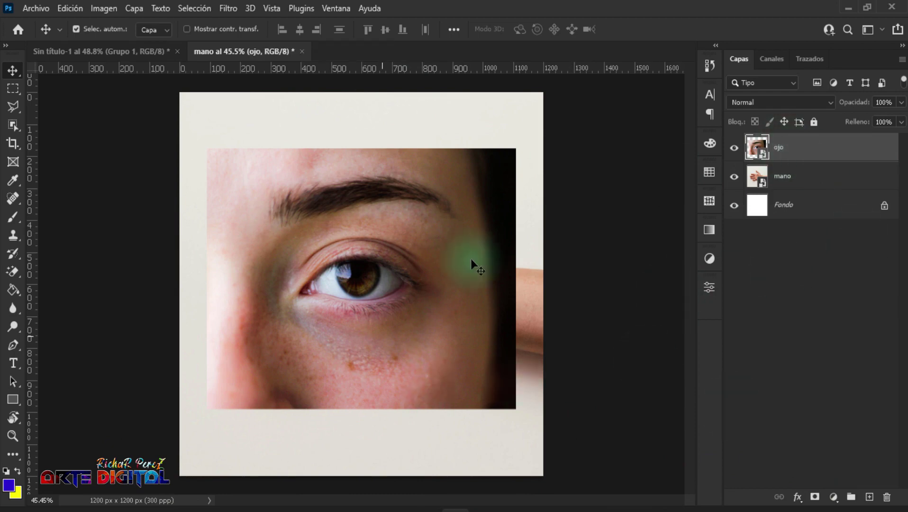
Add a layer mask to ojo and set the Brush to 100% opacity.
click(816, 498)
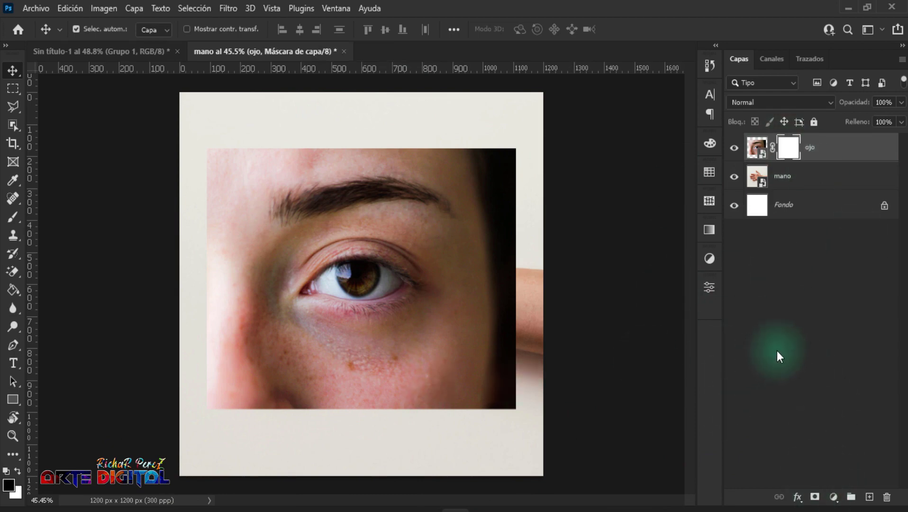
key(b)
right_click(16, 214)
click(52, 217)
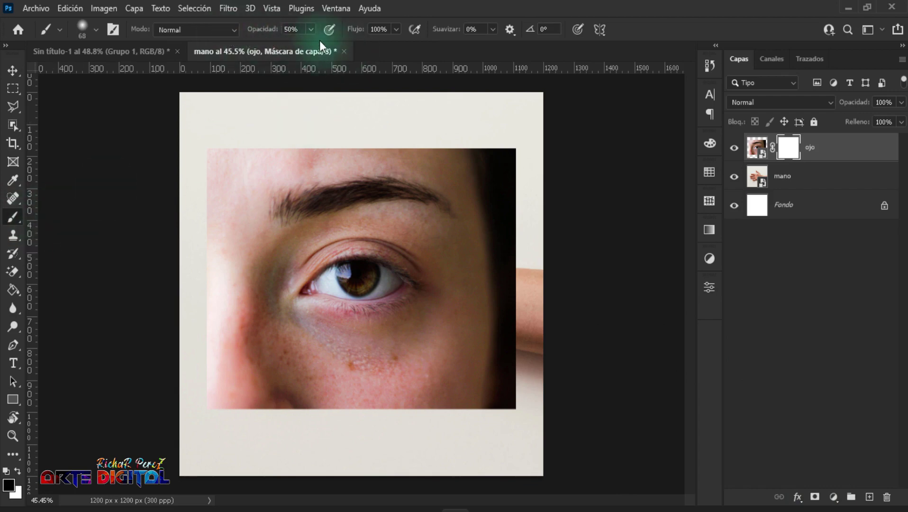
drag(309, 46, 411, 45)
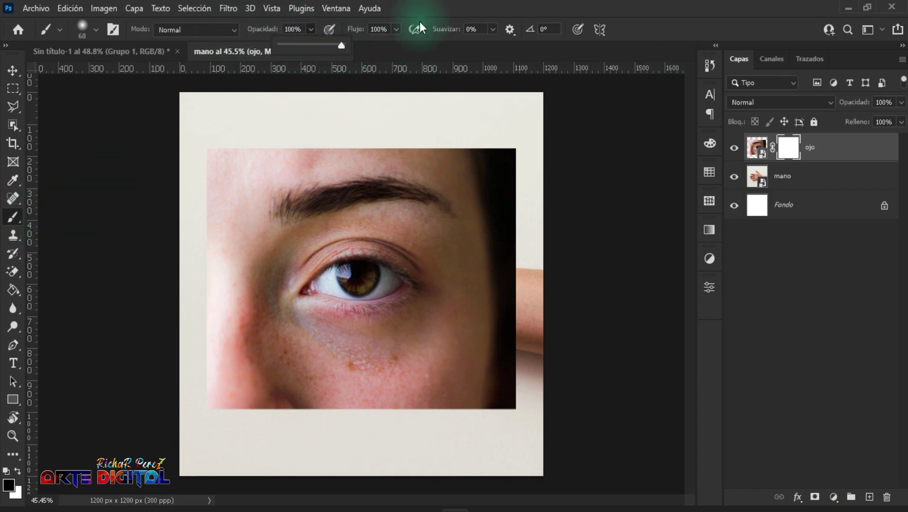
Choose the Soft Round brush from General Brushes and paint away the face around the eye.
right_click(315, 155)
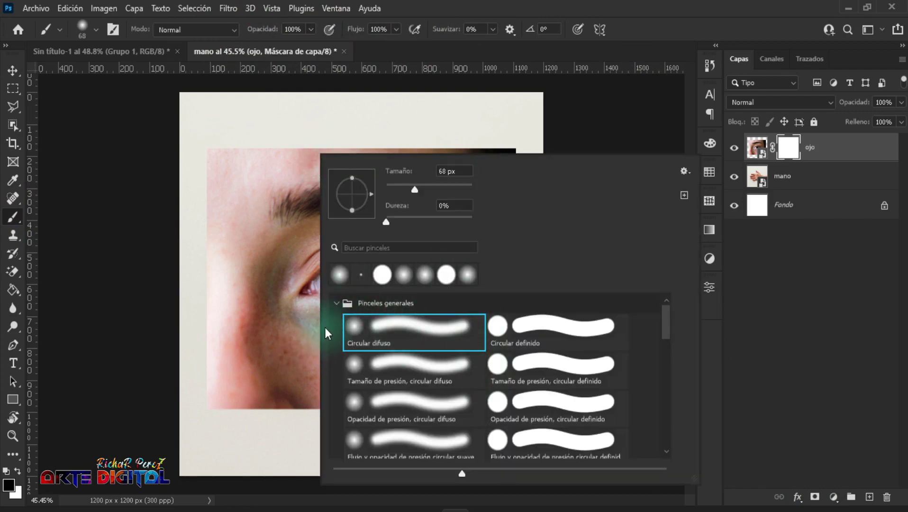
click(338, 304)
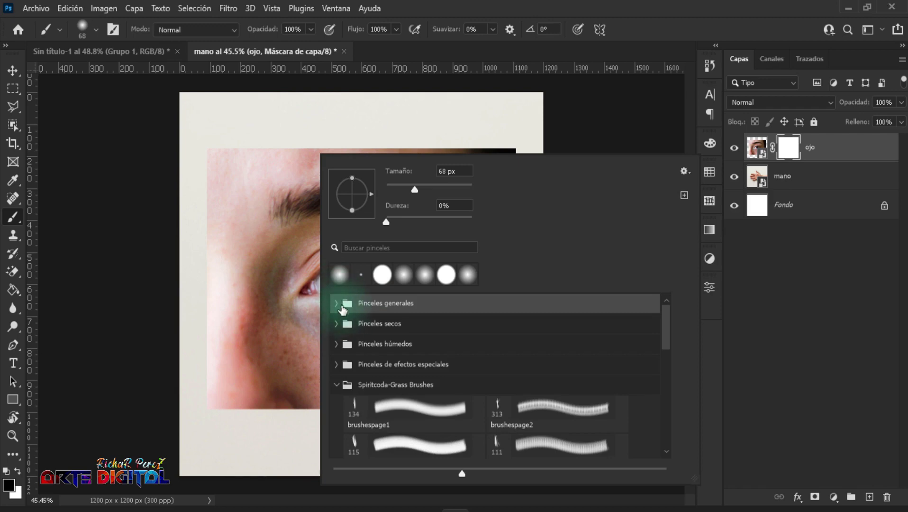
click(334, 302)
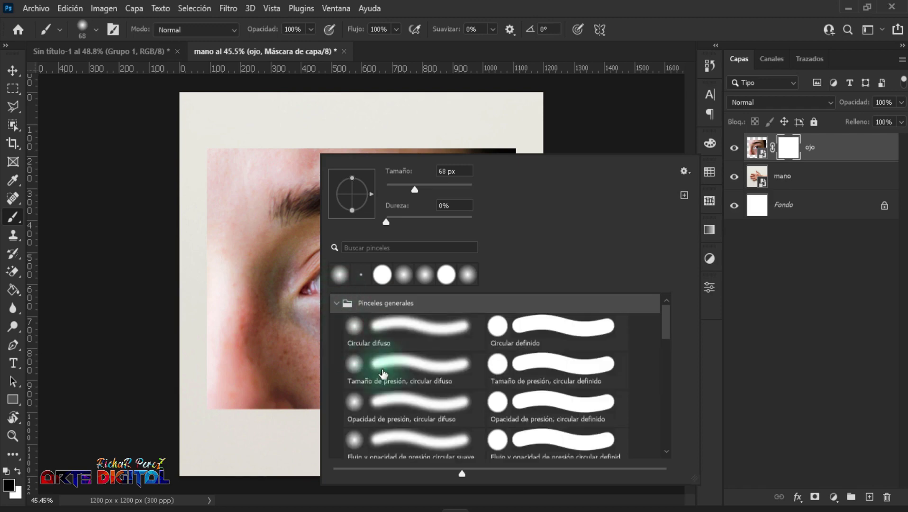
click(355, 326)
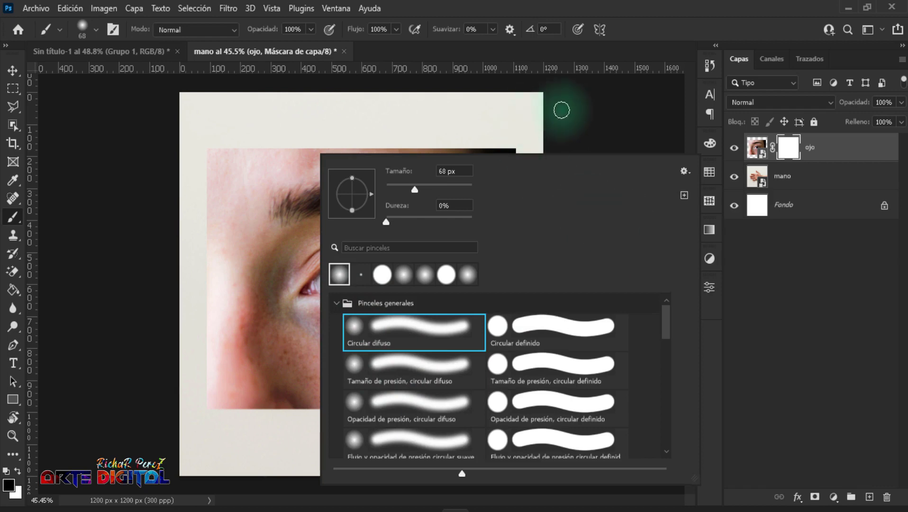
click(647, 30)
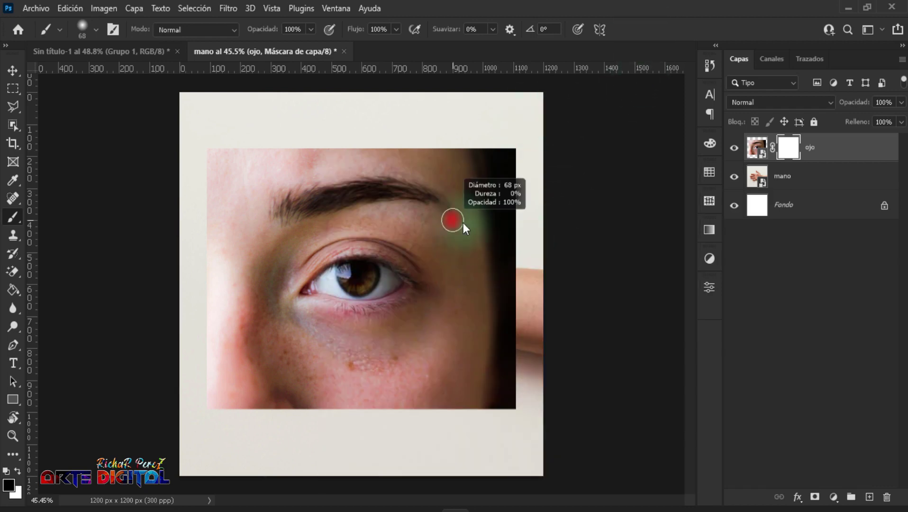
mouse_move(530, 205)
mouse_down()
mouse_move(373, 163)
mouse_move(403, 145)
mouse_move(476, 179)
mouse_move(548, 308)
mouse_move(496, 426)
mouse_move(523, 287)
mouse_move(527, 416)
mouse_move(422, 420)
mouse_move(438, 395)
mouse_move(266, 371)
mouse_move(223, 230)
mouse_move(268, 200)
mouse_move(452, 185)
mouse_move(516, 256)
mouse_move(481, 290)
mouse_move(446, 213)
mouse_move(393, 397)
mouse_move(422, 366)
mouse_move(334, 379)
mouse_move(259, 237)
mouse_move(399, 176)
mouse_up()
Rotate the eye to about 72.6° and scale it to 43.27%, positioned inside the palm.
scroll(469, 406, up, 2)
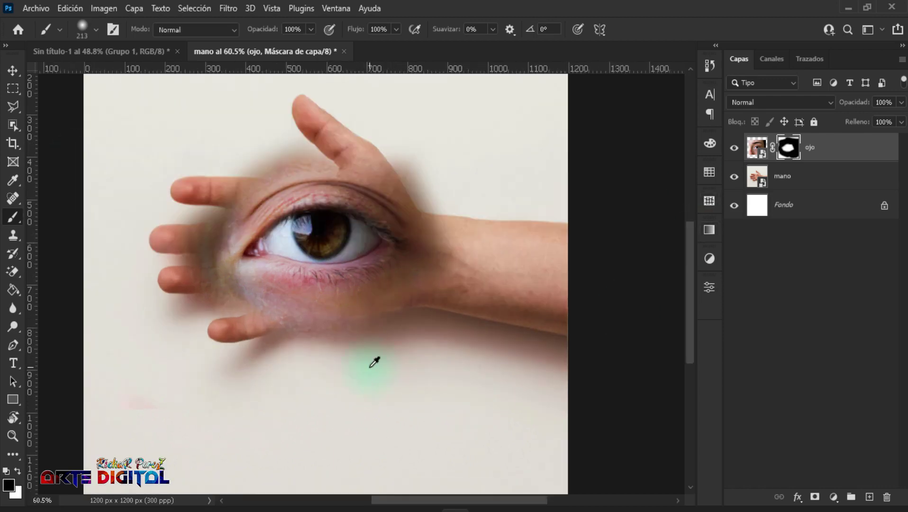
key(ctrl+t)
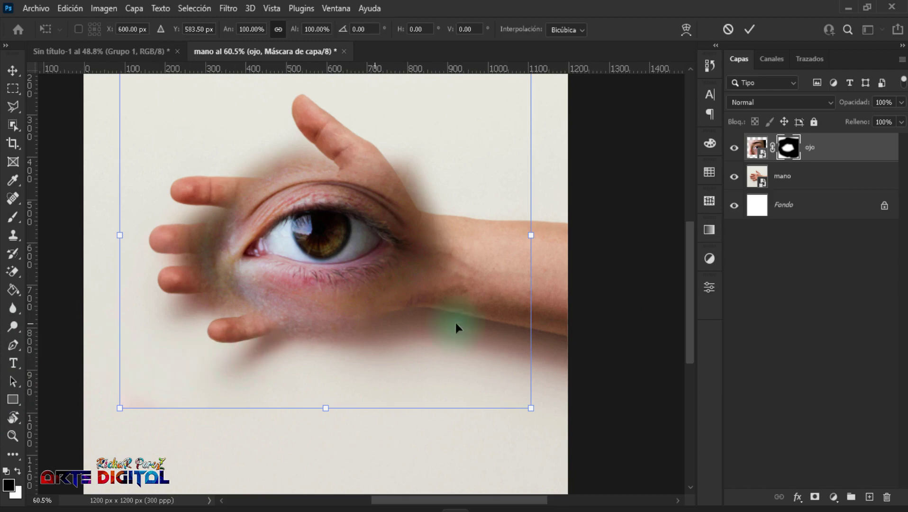
drag(551, 400, 314, 497)
drag(465, 135, 399, 173)
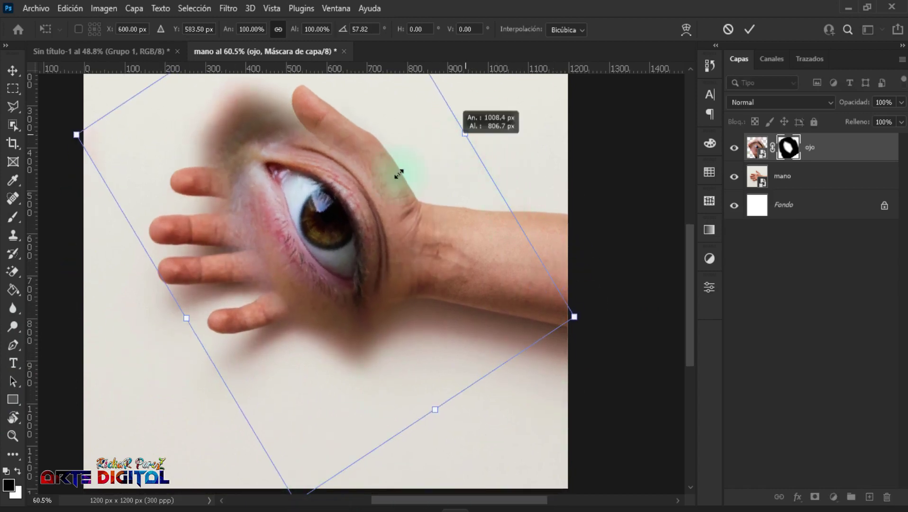
mouse_move(352, 210)
mouse_down()
mouse_move(399, 181)
mouse_move(358, 191)
mouse_up()
drag(496, 298, 492, 314)
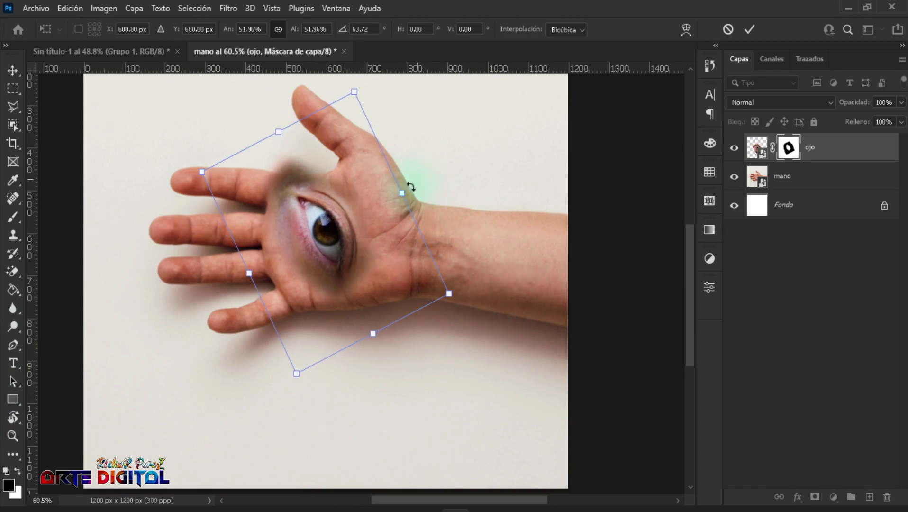
drag(402, 192, 363, 220)
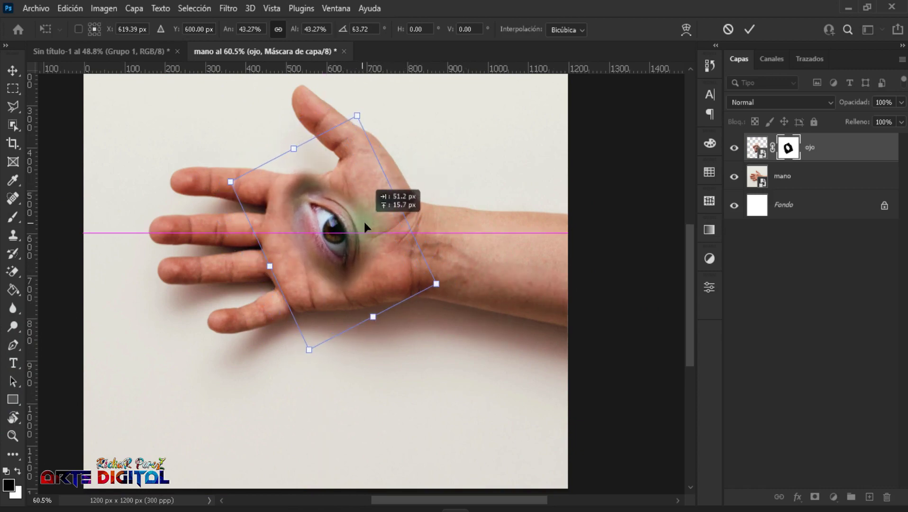
drag(523, 299, 527, 344)
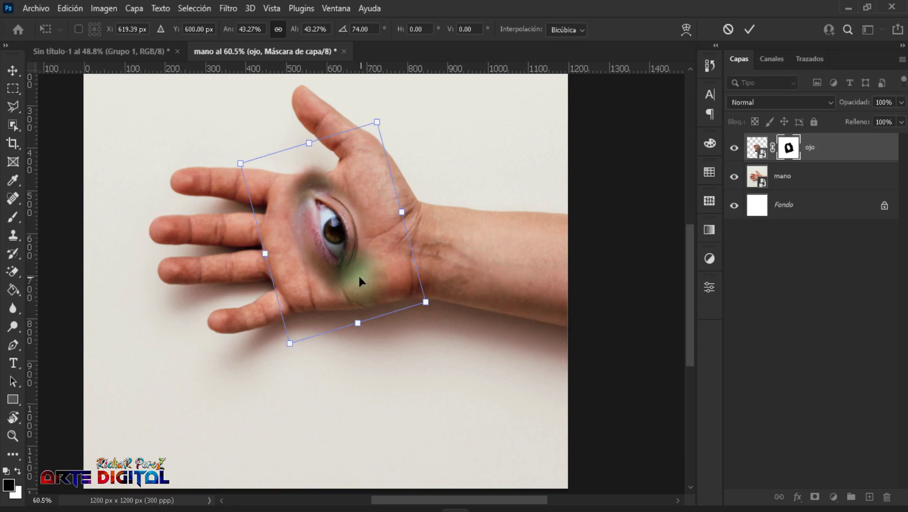
drag(360, 281, 363, 283)
drag(523, 324, 522, 318)
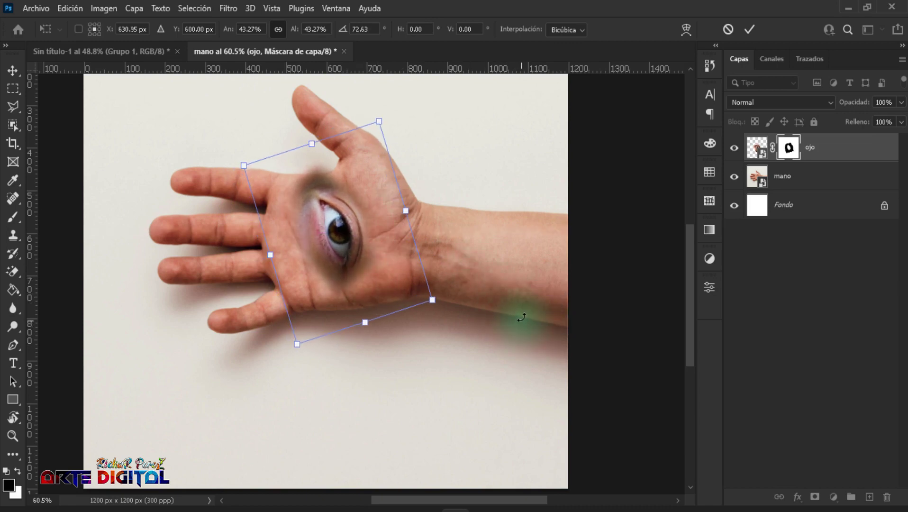
Apply the eye transform and set the brush size to 47 px.
key(Return)
key(b)
scroll(303, 237, up, 3)
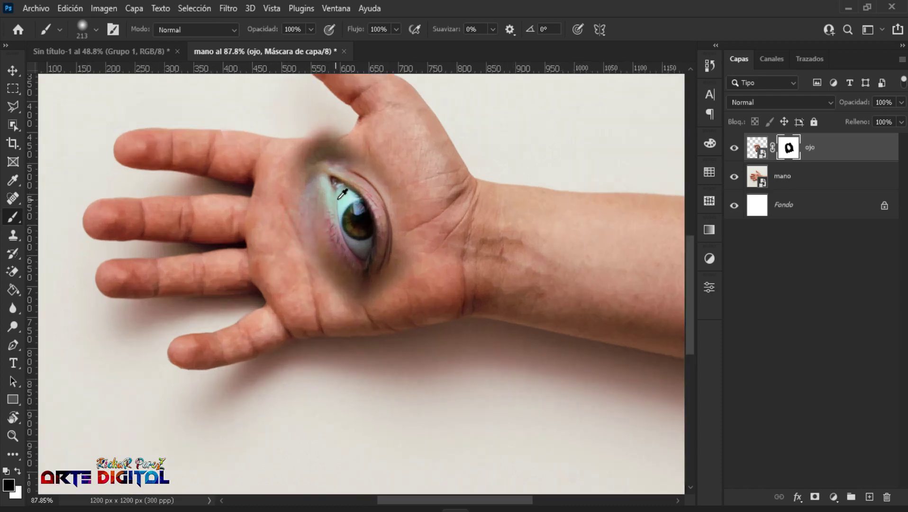
scroll(363, 173, up, 2)
scroll(362, 173, up, 2)
mouse_move(376, 202)
mouse_down()
mouse_move(327, 220)
mouse_move(340, 203)
mouse_move(261, 222)
mouse_up()
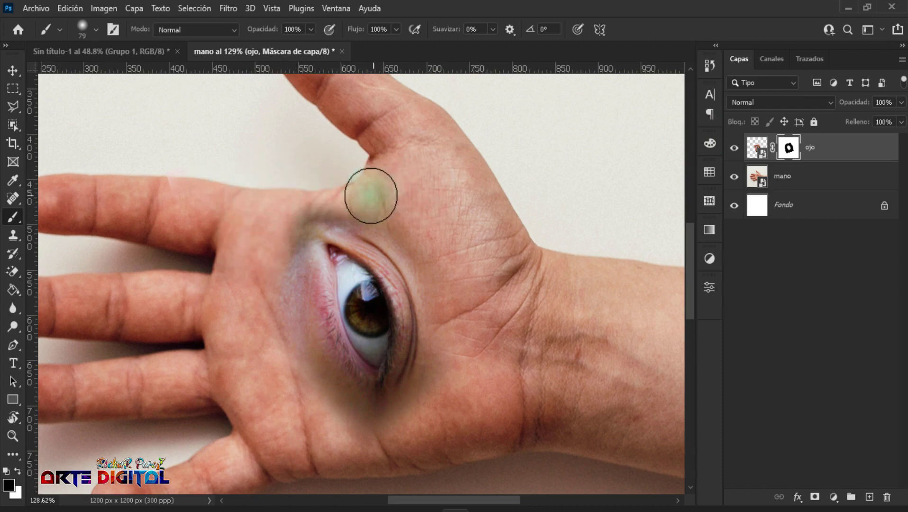
drag(370, 195, 328, 197)
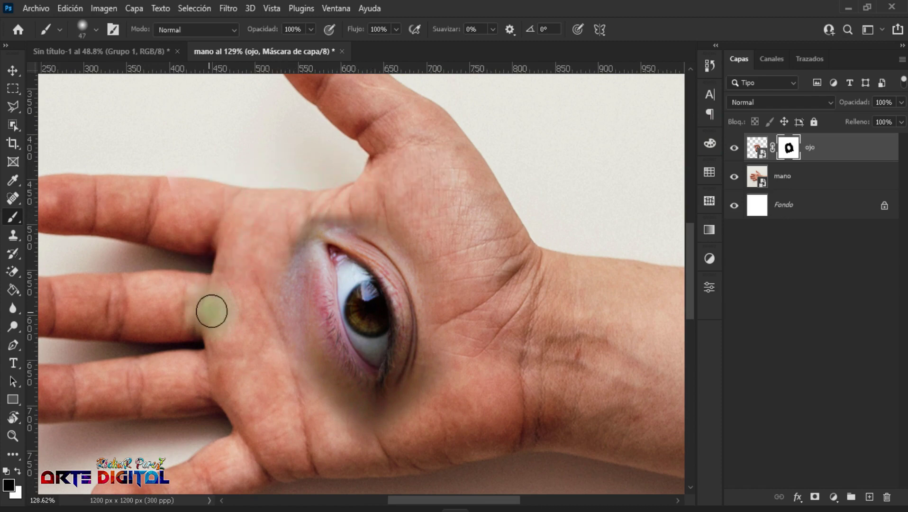
Paint black on the ojo mask to soften the eye's left and right edges.
scroll(212, 311, down, 3)
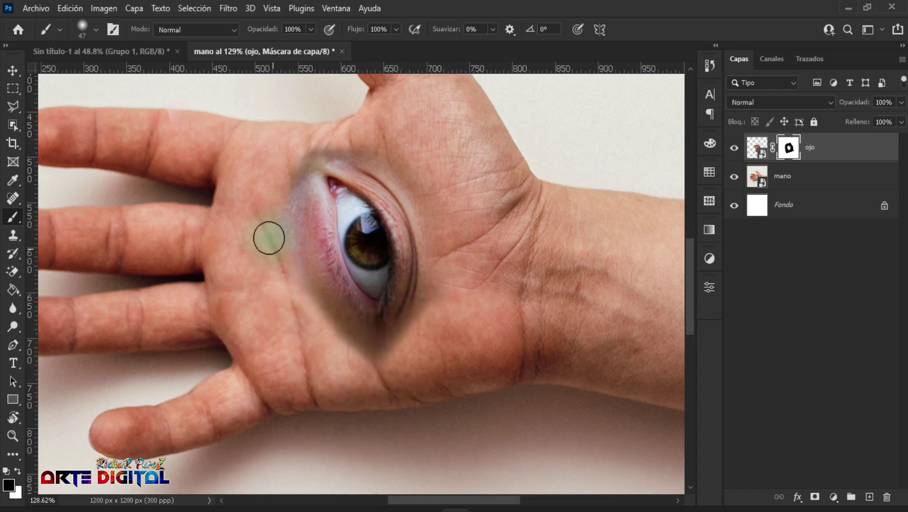
drag(405, 121, 394, 153)
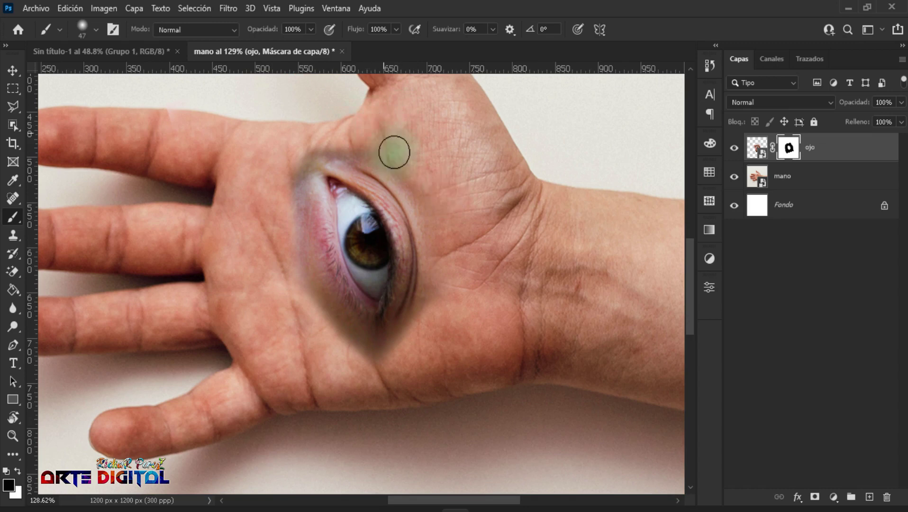
drag(419, 190, 421, 318)
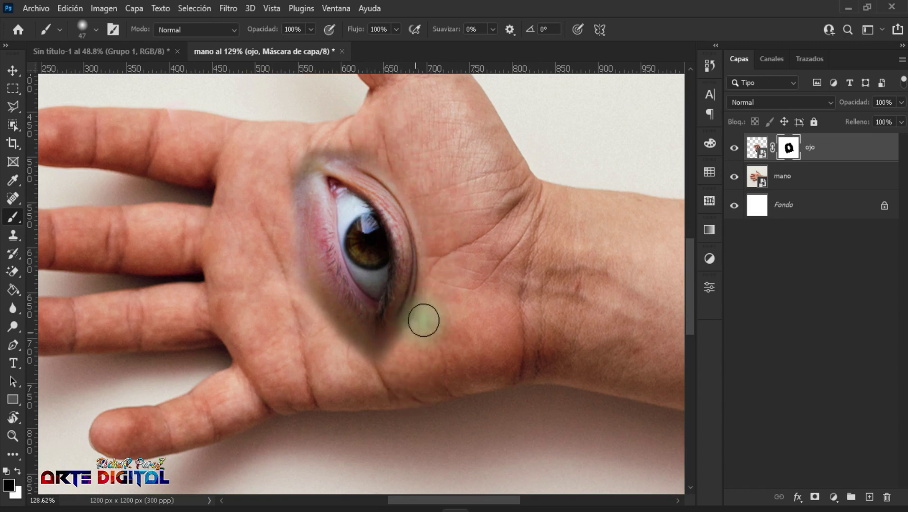
click(849, 124)
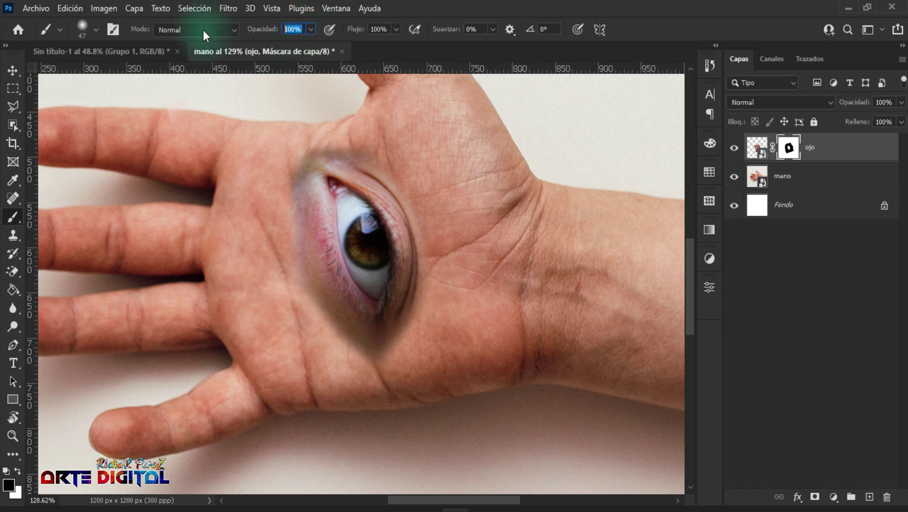
Set the brush opacity to 50% and work around the eye's edges on the ojo mask.
text(05)
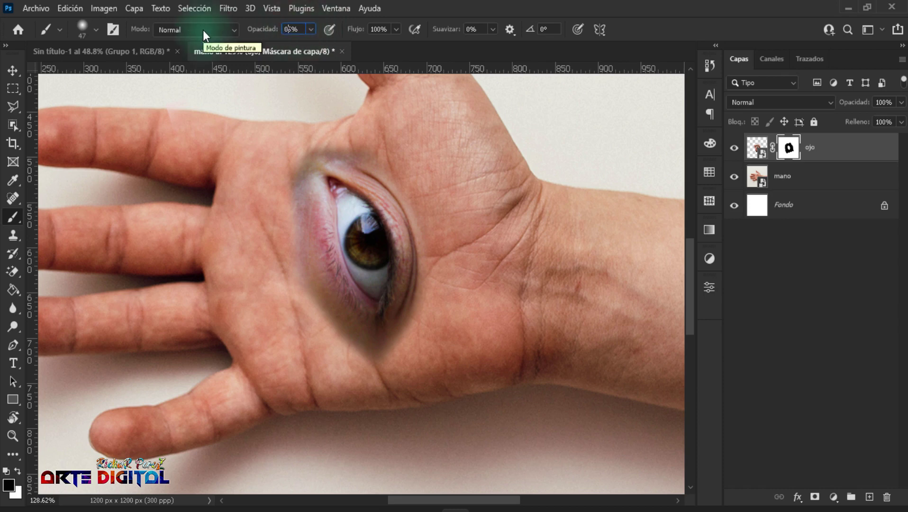
text(0)
key(Return)
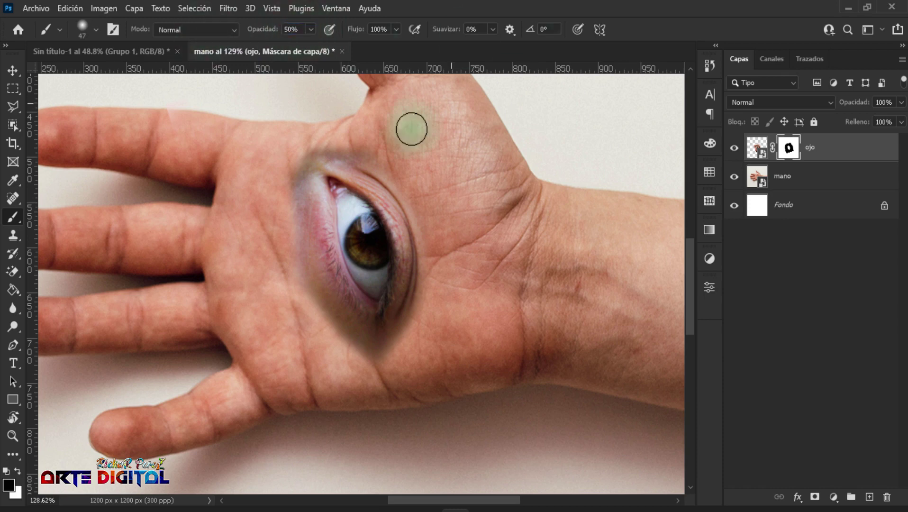
scroll(411, 129, up, 2)
scroll(324, 147, up, 2)
scroll(381, 150, up, 2)
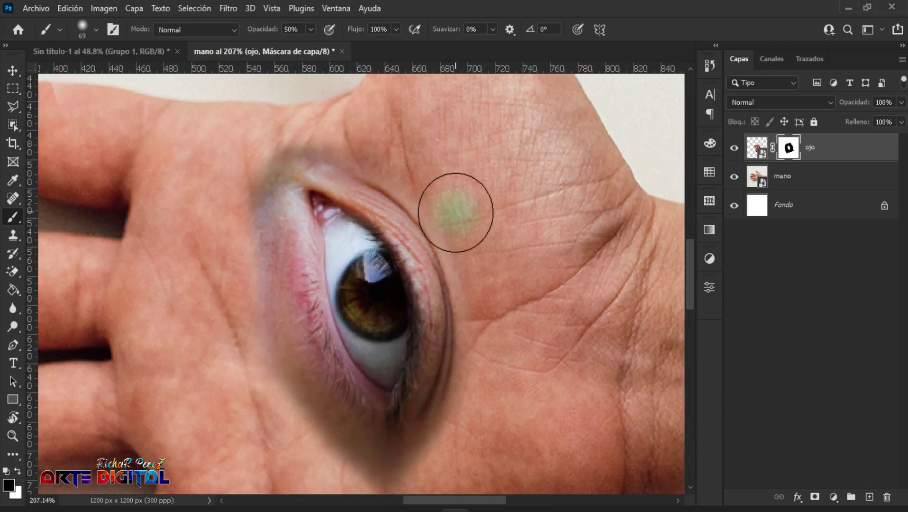
scroll(488, 341, down, 2)
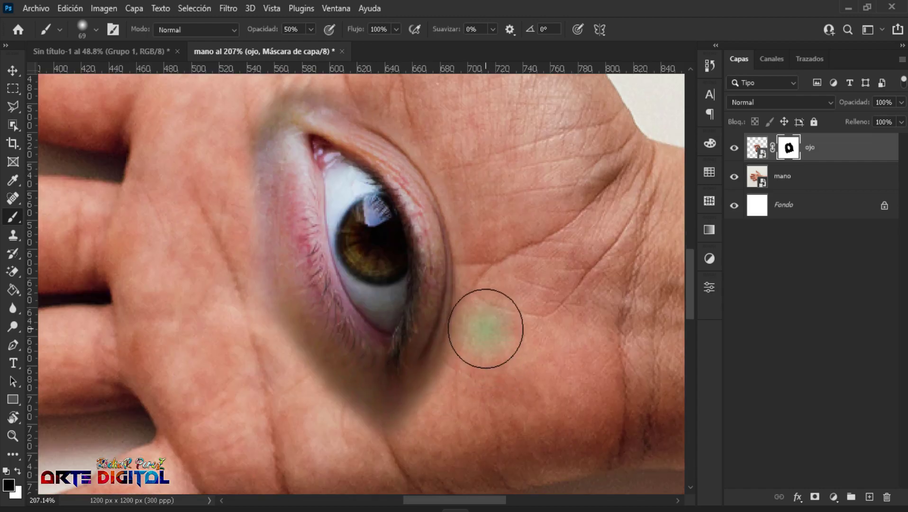
scroll(455, 387, down, 2)
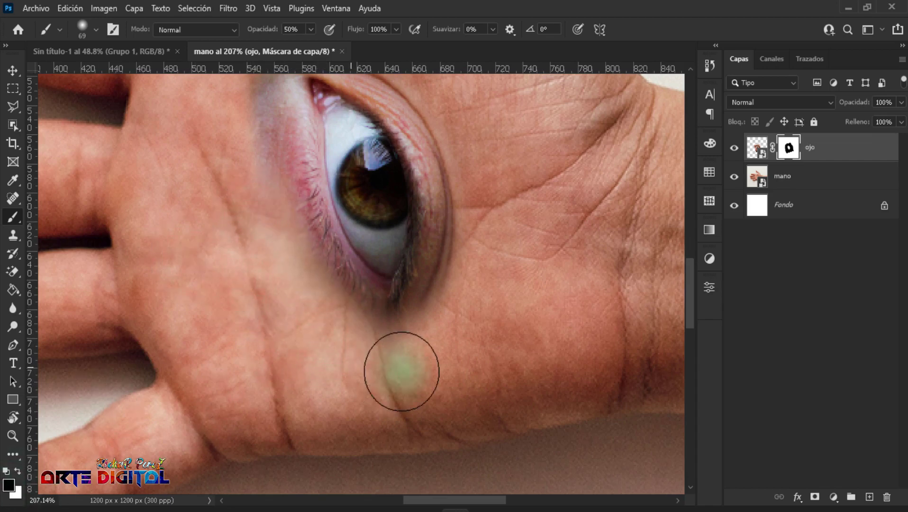
scroll(480, 237, up, 3)
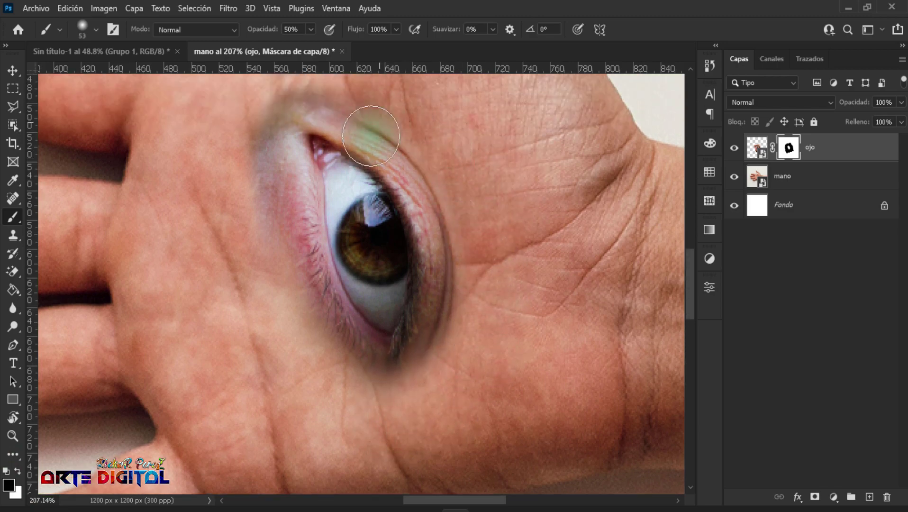
scroll(331, 140, up, 4)
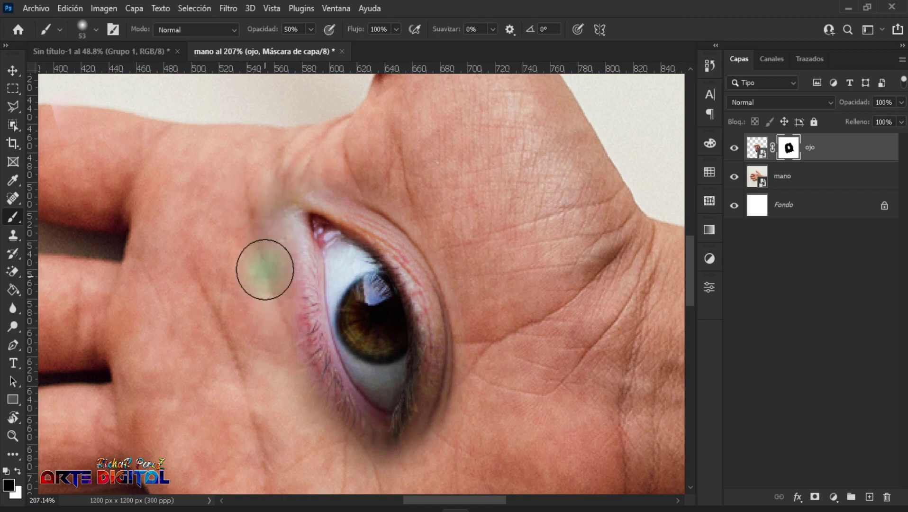
scroll(272, 241, down, 3)
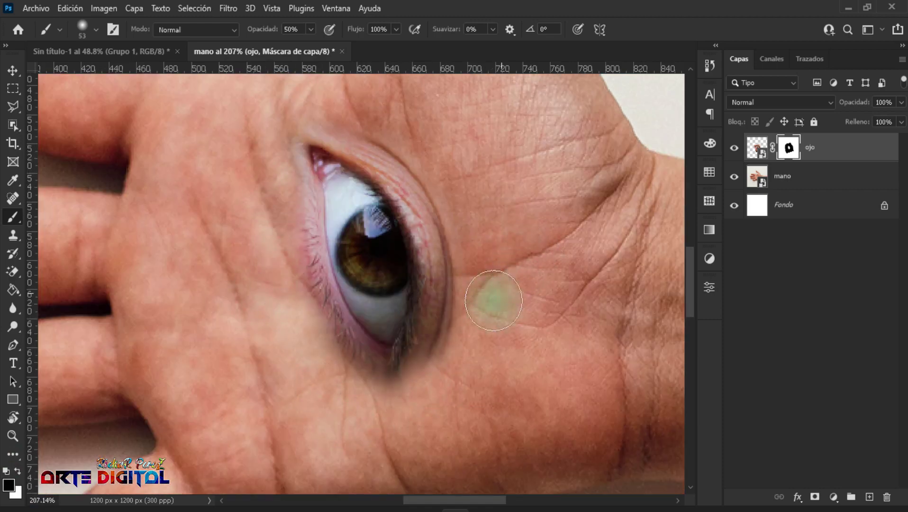
scroll(495, 300, down, 4)
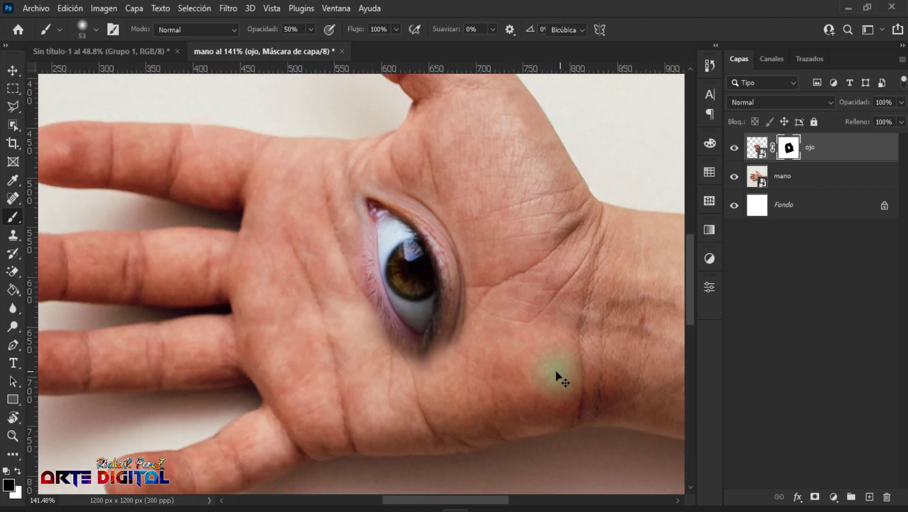
Tilt the ojo layer to 3.06° and scale it to 120.57%, nudged on the palm.
key(ctrl+t)
drag(517, 339, 497, 344)
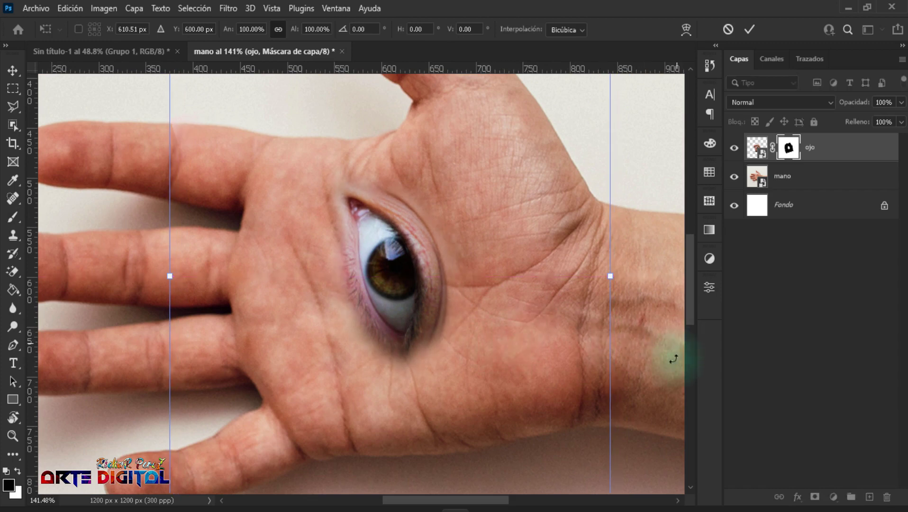
drag(671, 365, 649, 405)
drag(493, 375, 501, 381)
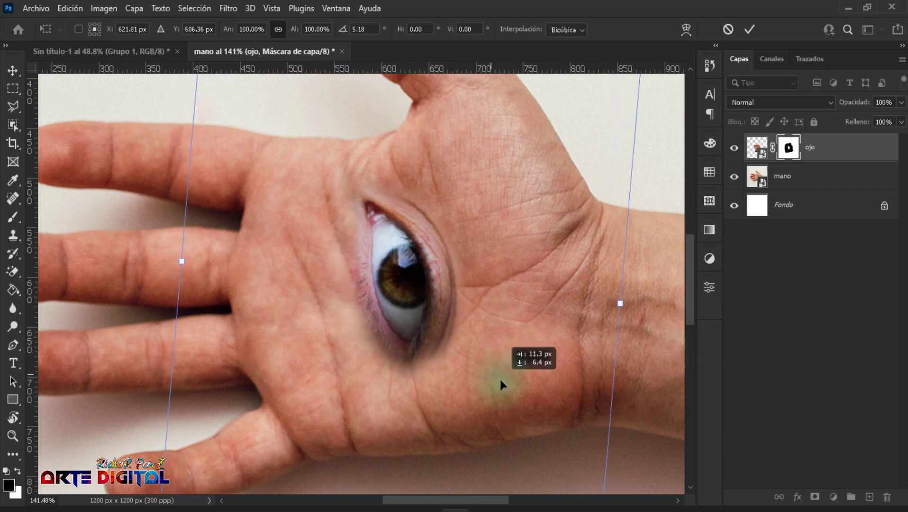
mouse_move(655, 290)
mouse_down()
mouse_move(634, 273)
mouse_move(651, 297)
mouse_move(600, 299)
mouse_up()
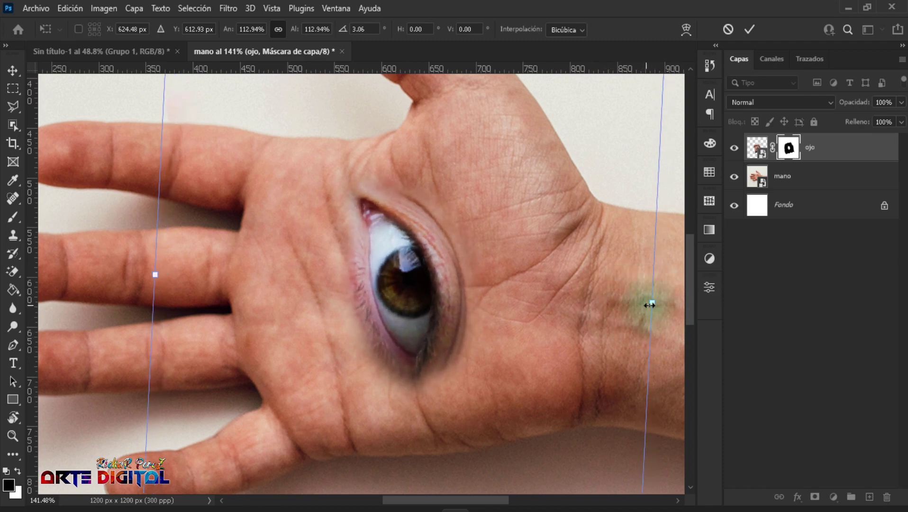
drag(649, 305, 656, 313)
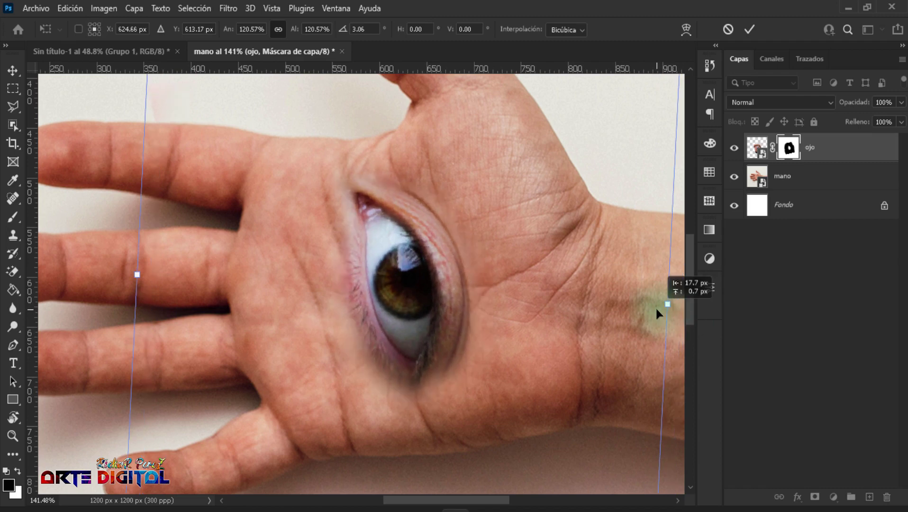
key(Return)
key(b)
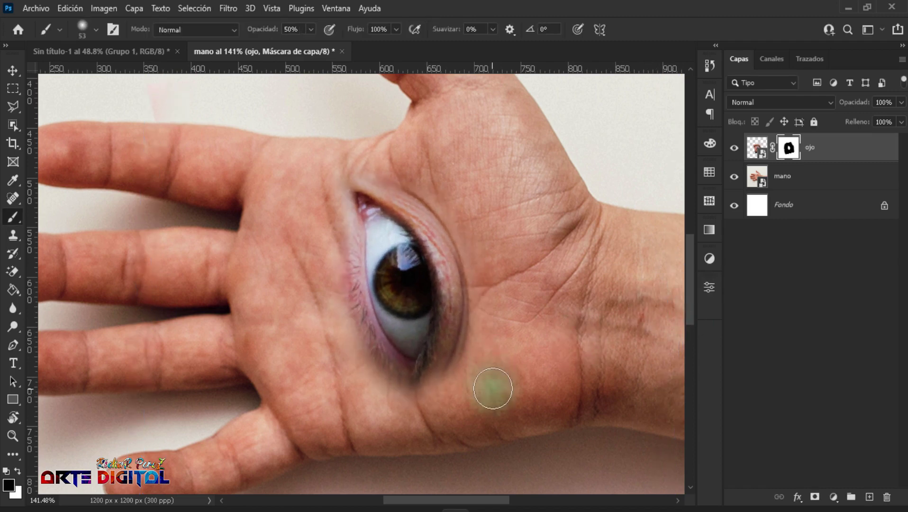
scroll(495, 384, down, 3)
scroll(496, 379, down, 1)
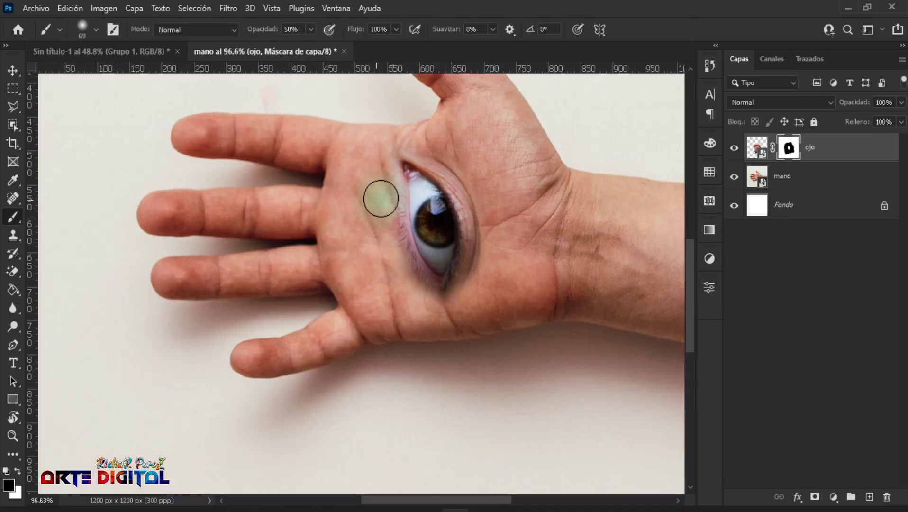
scroll(382, 271, up, 1)
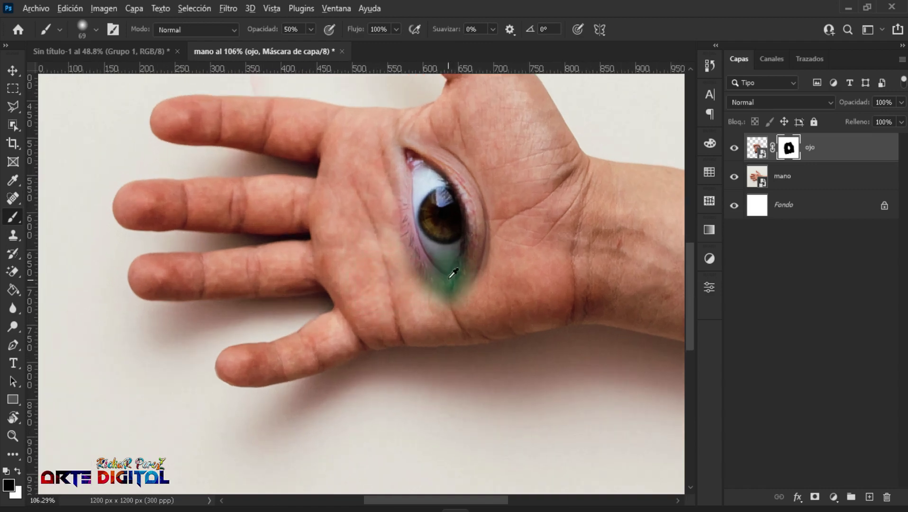
scroll(453, 273, down, 3)
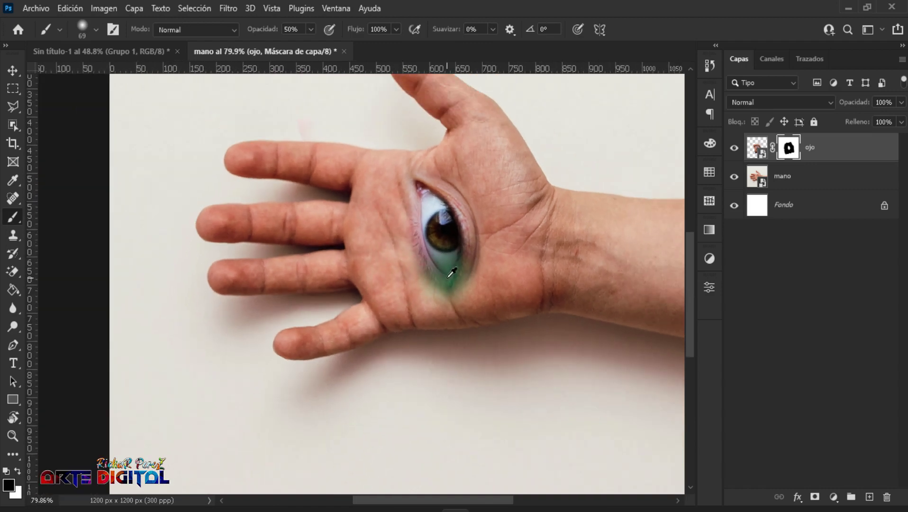
scroll(454, 265, down, 1)
scroll(332, 264, down, 3)
scroll(332, 265, up, 1)
scroll(379, 274, up, 5)
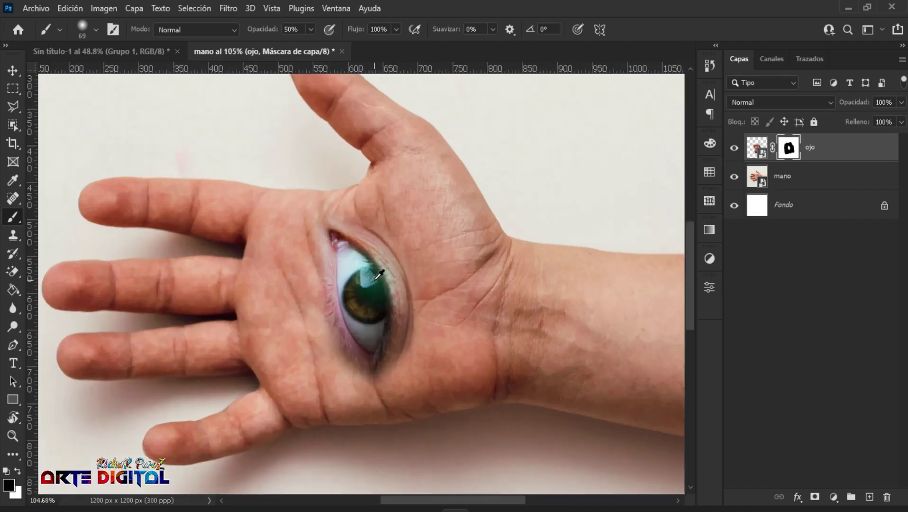
scroll(417, 256, down, 1)
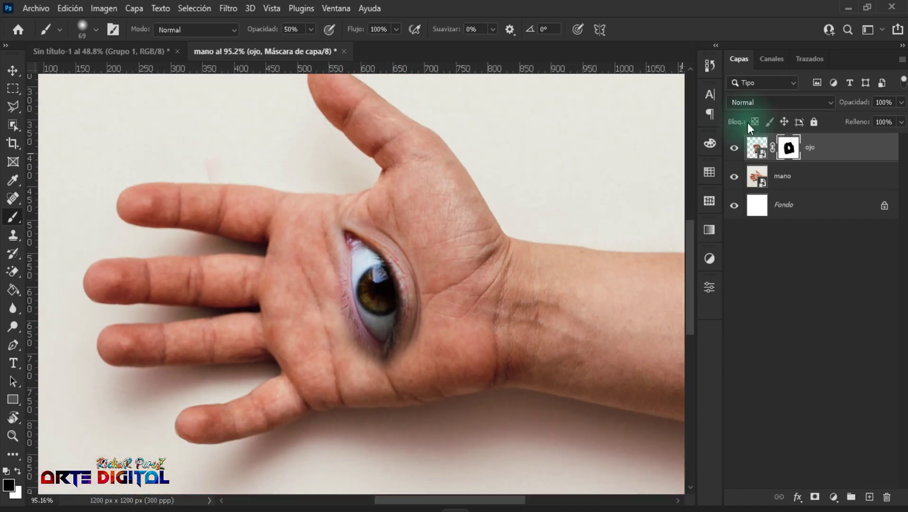
Add a Color Balance layer clipped to ojo with midtones Cyan–Red +22, Yellow–Blue -10.
click(833, 496)
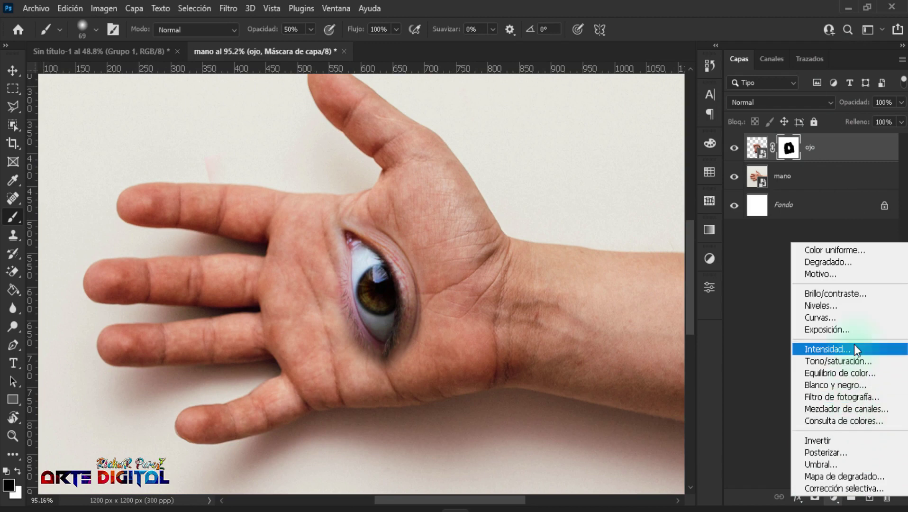
click(853, 373)
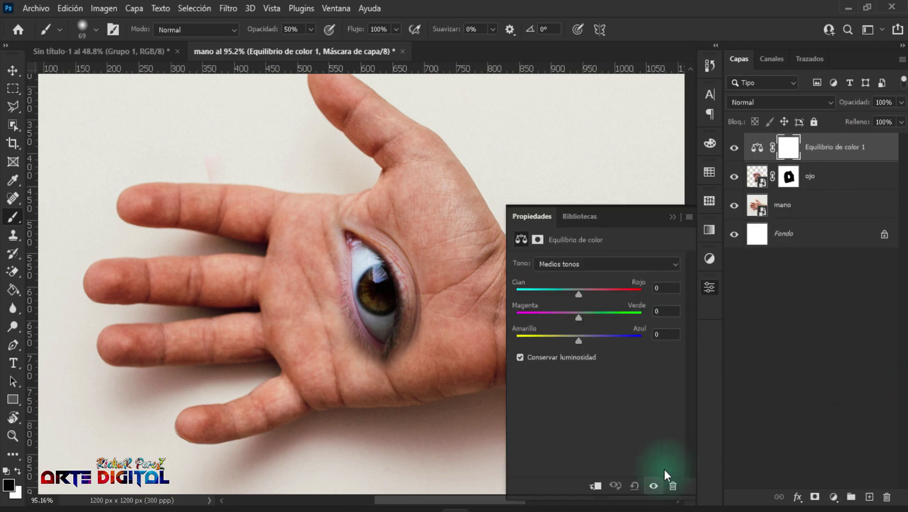
click(595, 487)
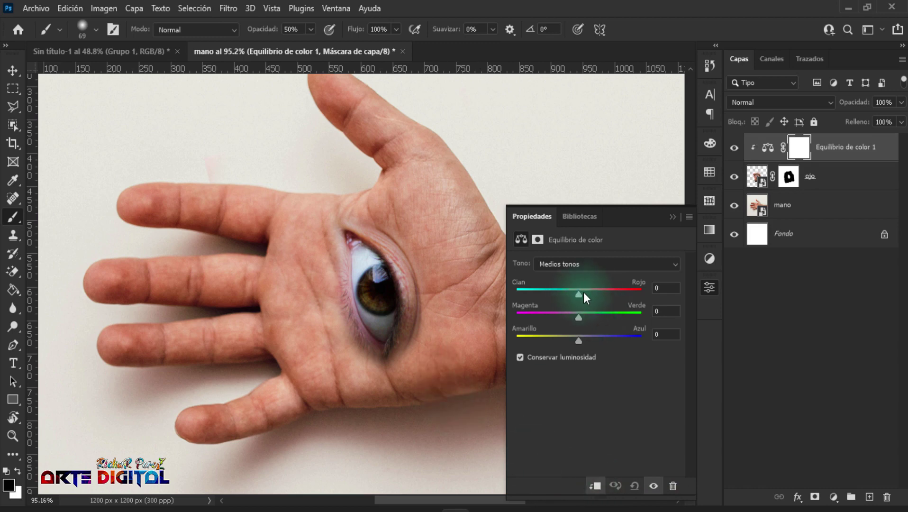
drag(579, 292, 587, 293)
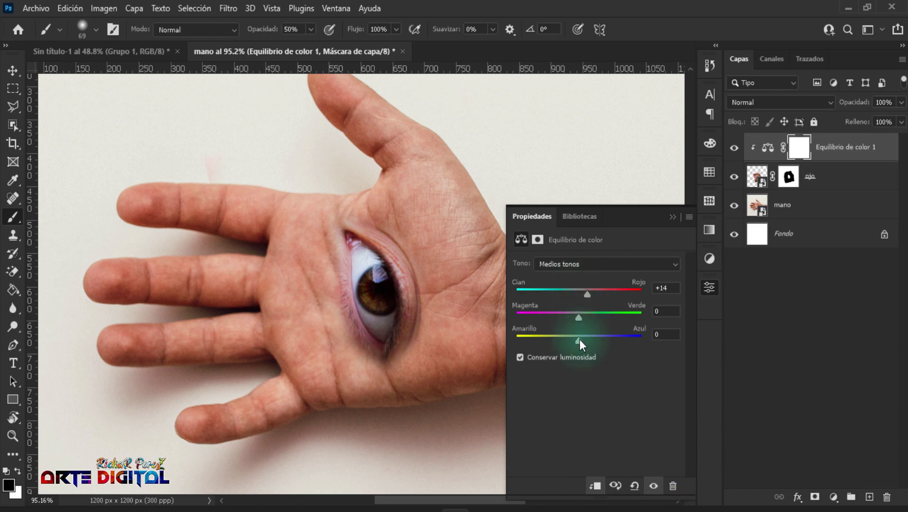
drag(574, 340, 572, 342)
drag(587, 293, 595, 293)
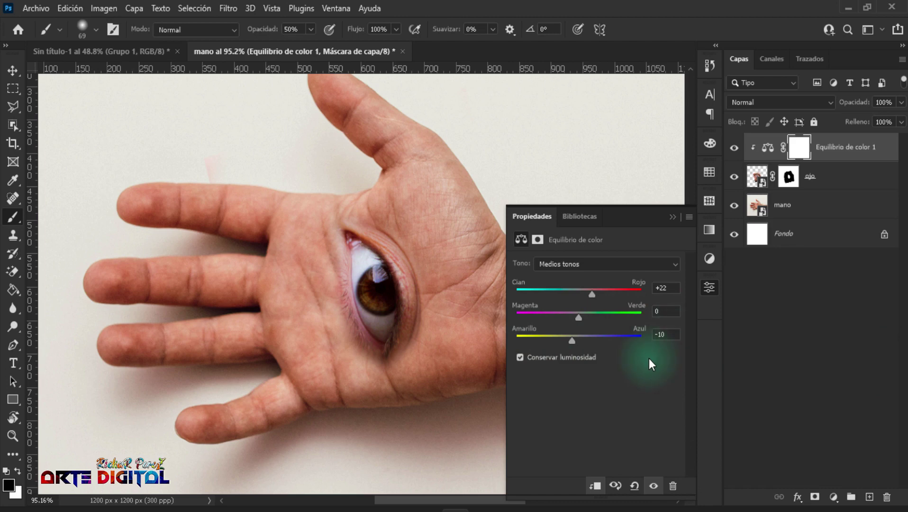
Close the Color Balance properties and fit the whole image in the window.
click(675, 218)
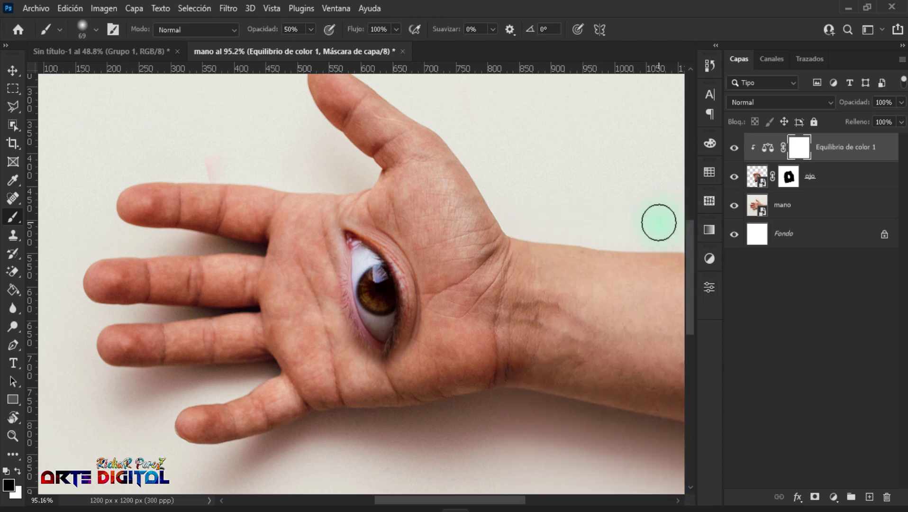
key(ctrl+0)
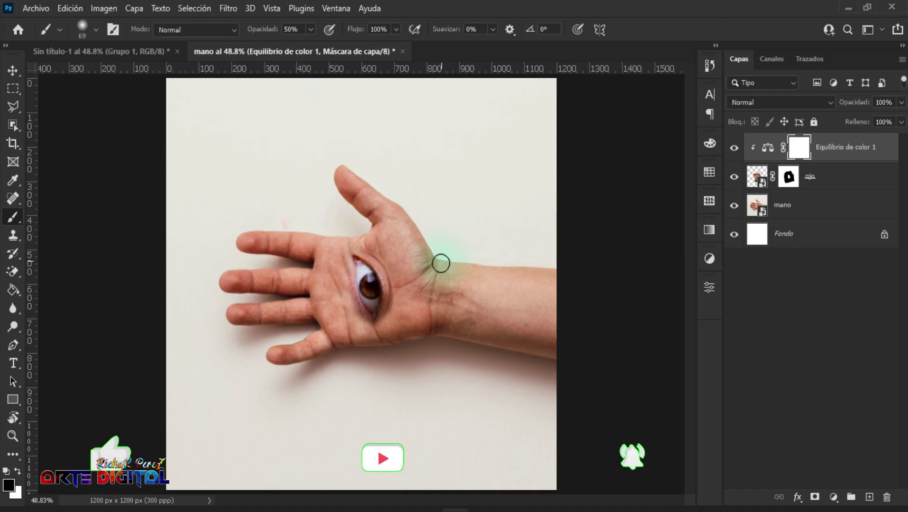
scroll(426, 280, up, 1)
scroll(432, 300, down, 2)
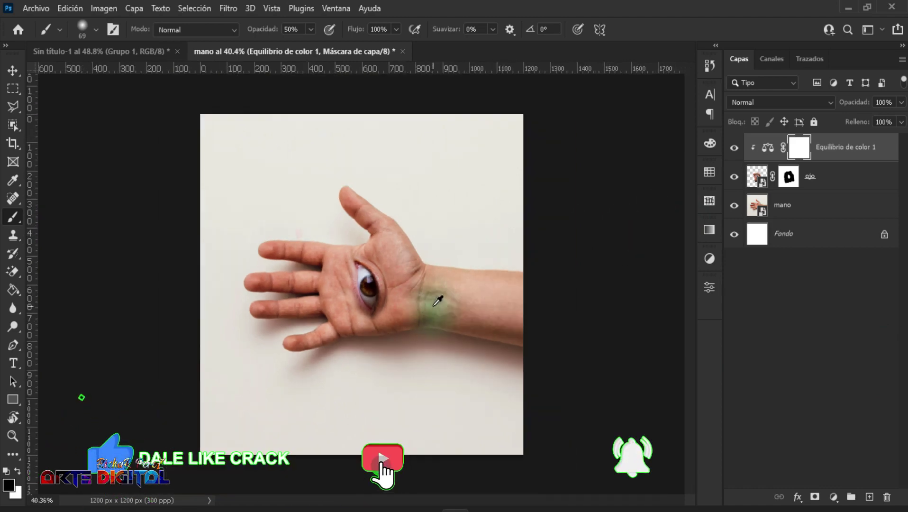
scroll(436, 301, up, 2)
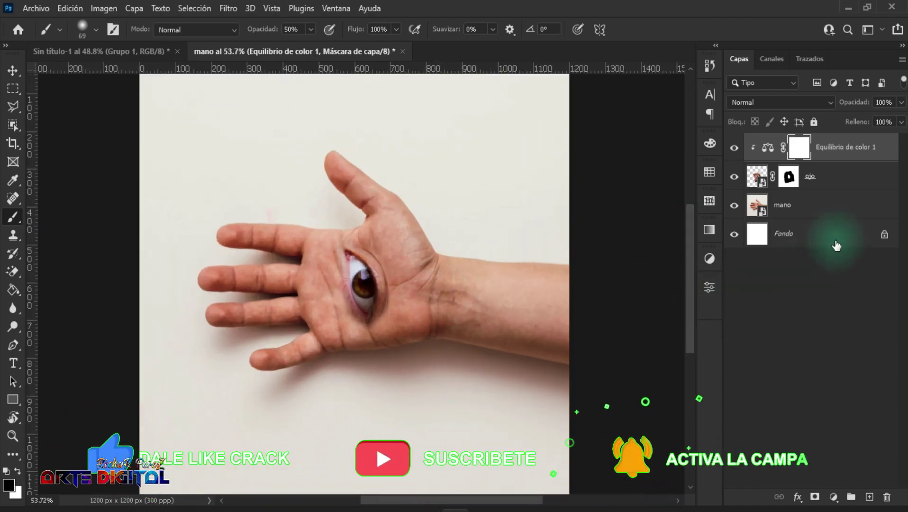
scroll(441, 269, down, 3)
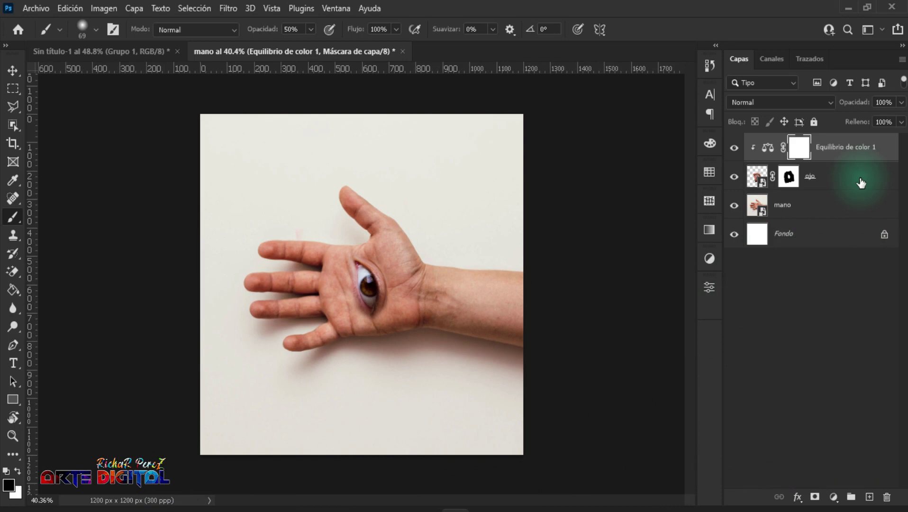
Stamp all visible layers into Capa 1 and convert it to a smart object.
key(ctrl+shift+alt+e)
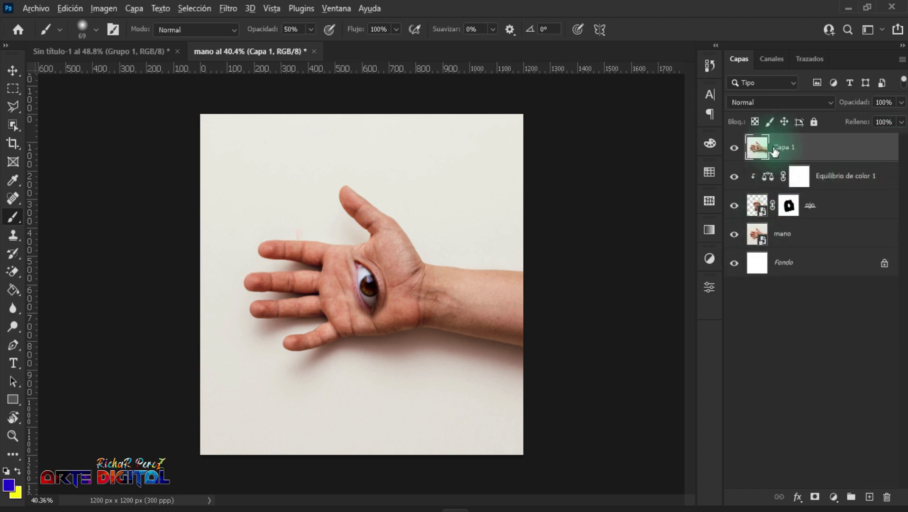
scroll(425, 254, up, 1)
scroll(366, 289, up, 1)
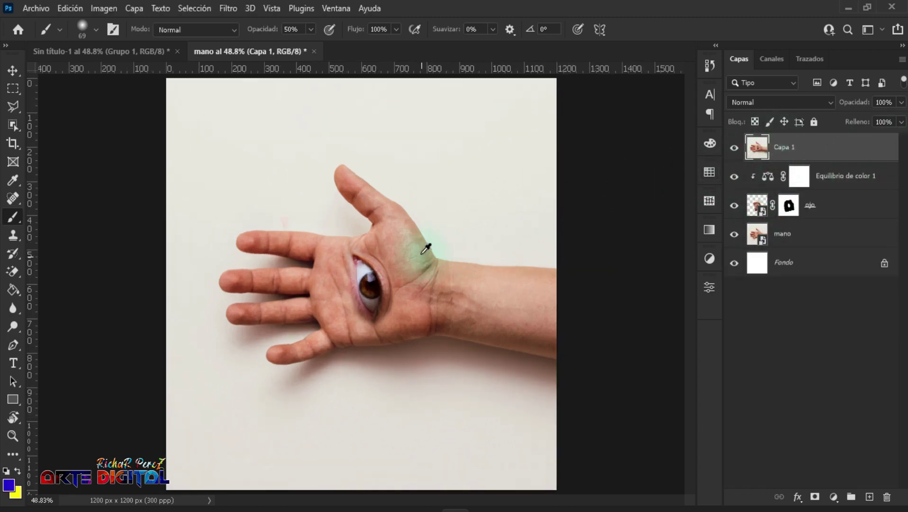
right_click(798, 148)
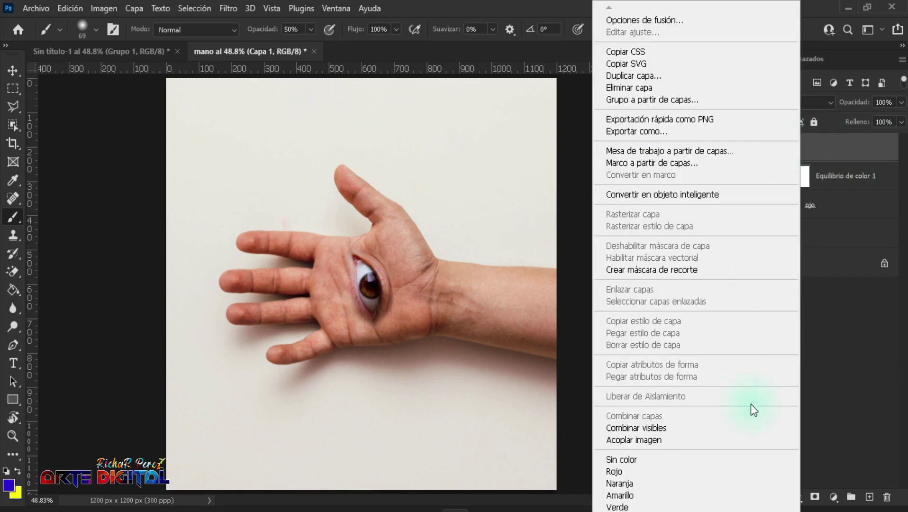
click(687, 198)
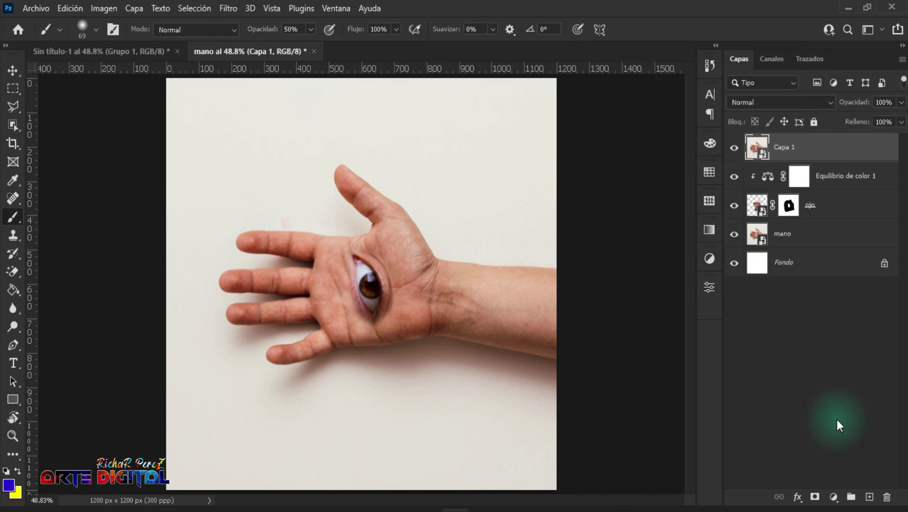
click(223, 6)
Apply the Creativo 'Neblina suave' Camera Raw preset to Capa 1 as a smart filter.
click(253, 112)
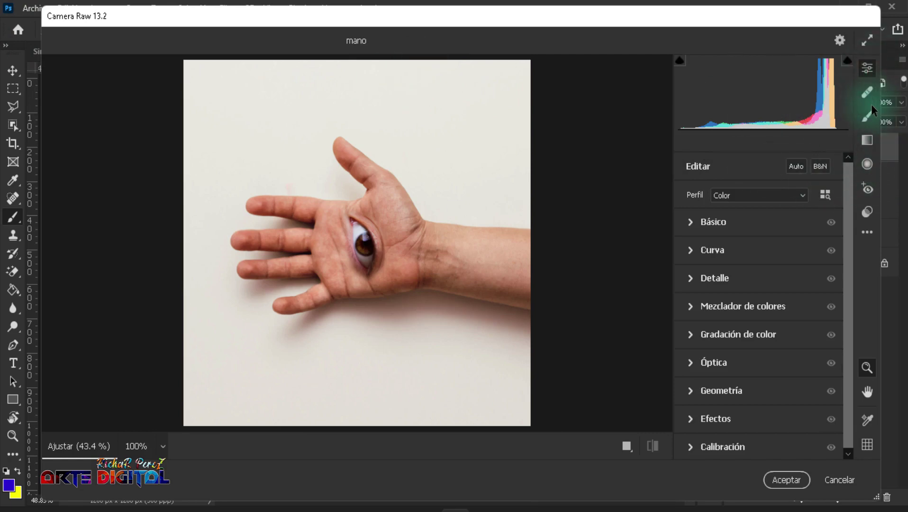
click(868, 211)
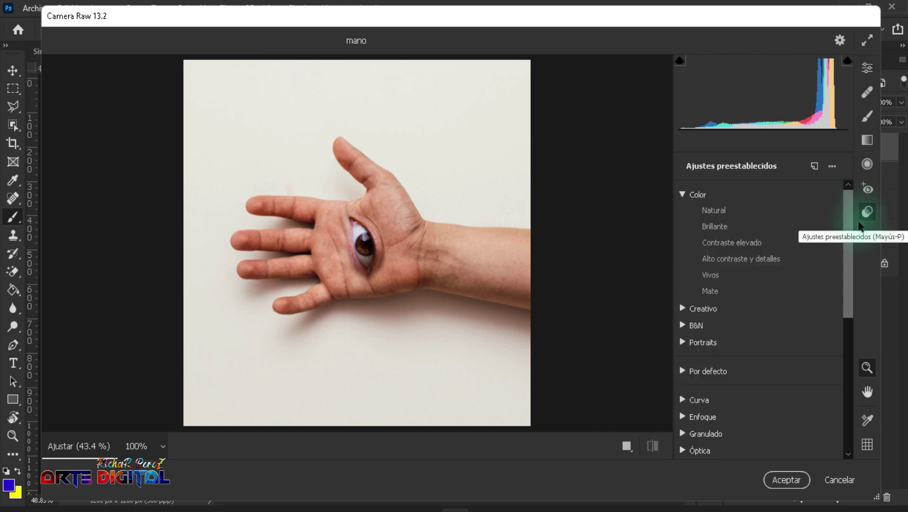
click(683, 194)
click(682, 212)
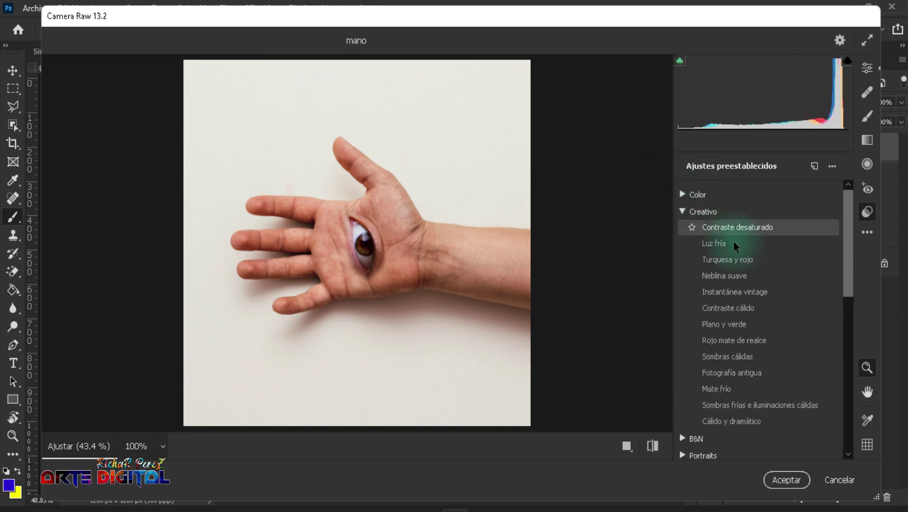
click(742, 276)
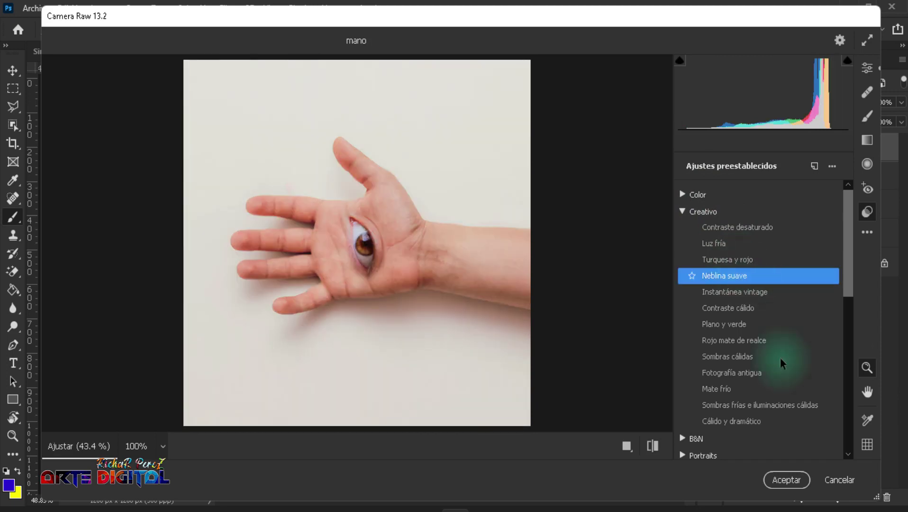
click(785, 480)
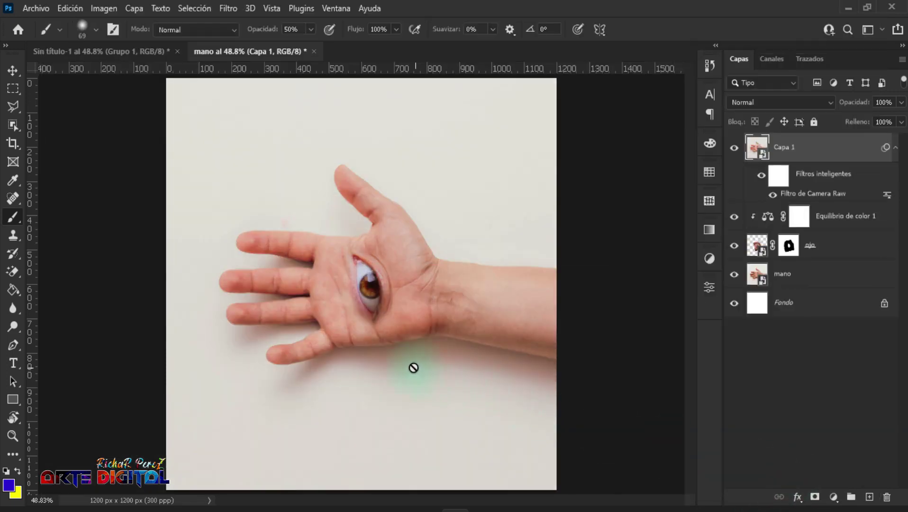
Add an automatic Levels layer, Niveles 1 (19, 0.91, 229), at 72% opacity.
scroll(385, 366, up, 3)
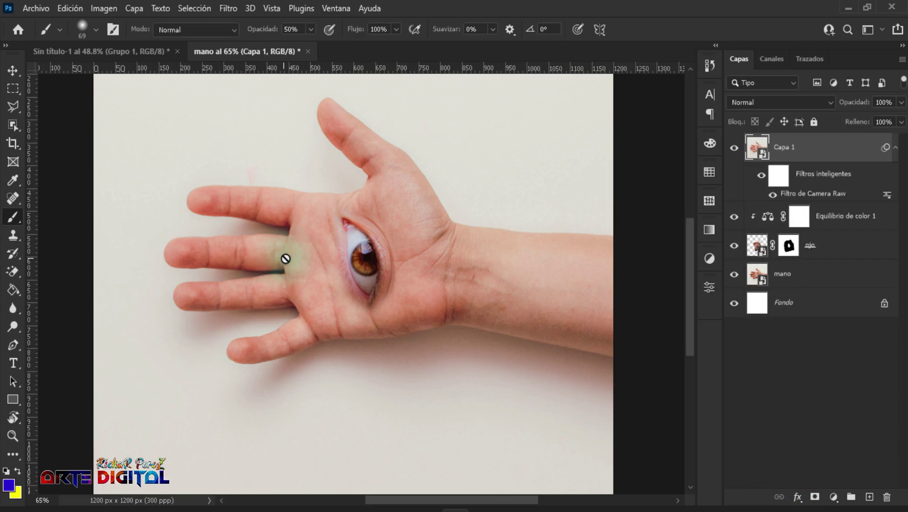
scroll(300, 266, down, 1)
scroll(300, 267, down, 2)
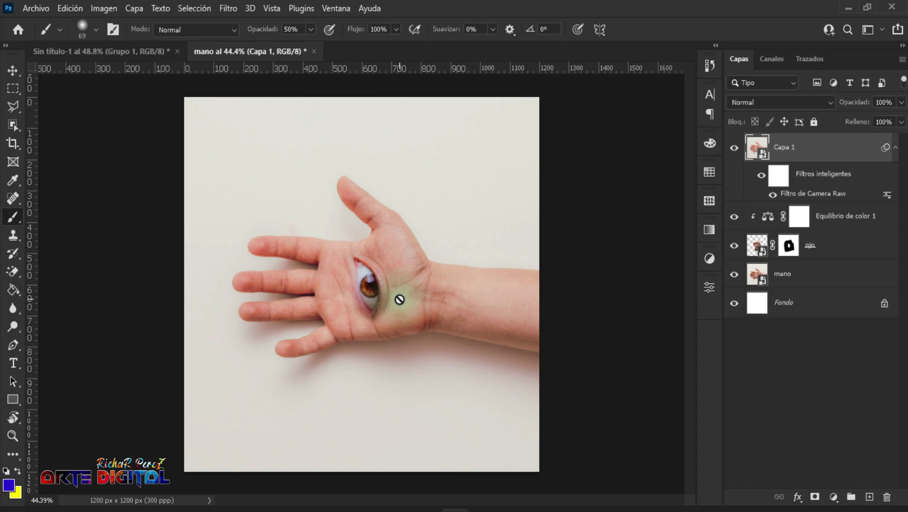
click(833, 497)
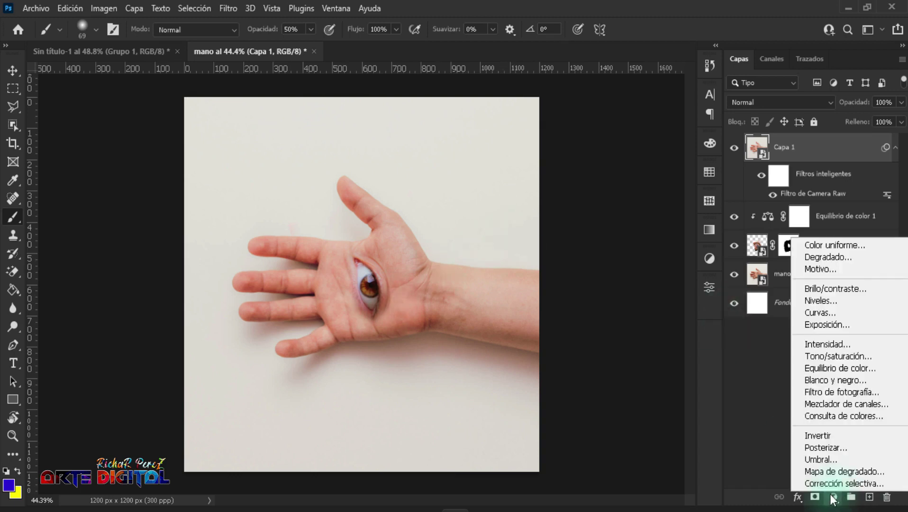
click(835, 304)
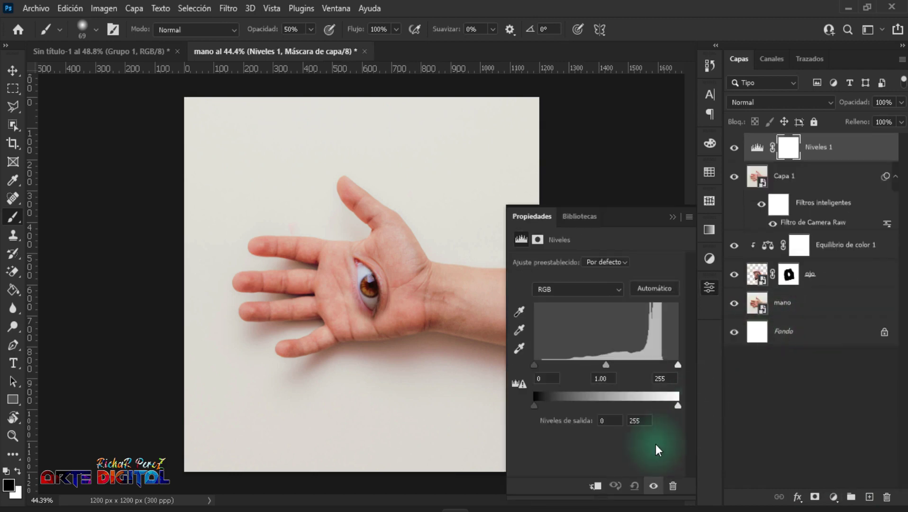
click(648, 289)
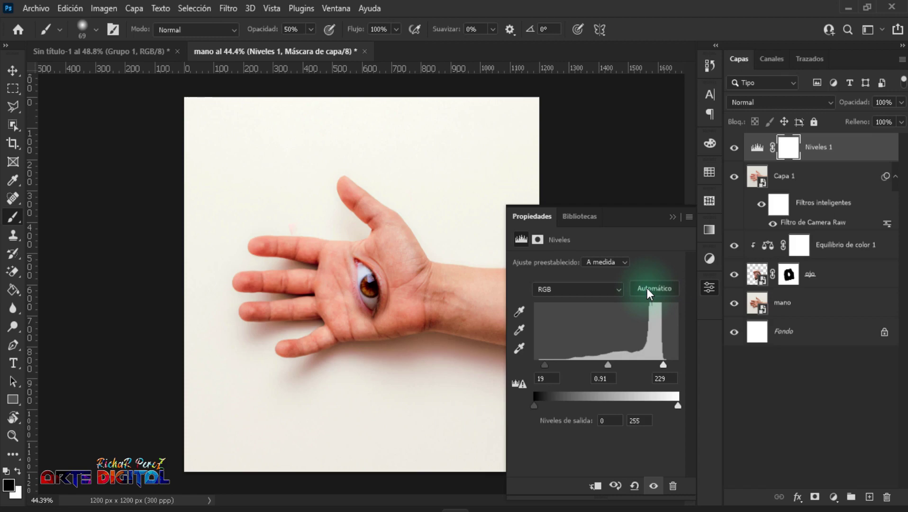
click(672, 221)
click(901, 103)
drag(902, 117, 883, 120)
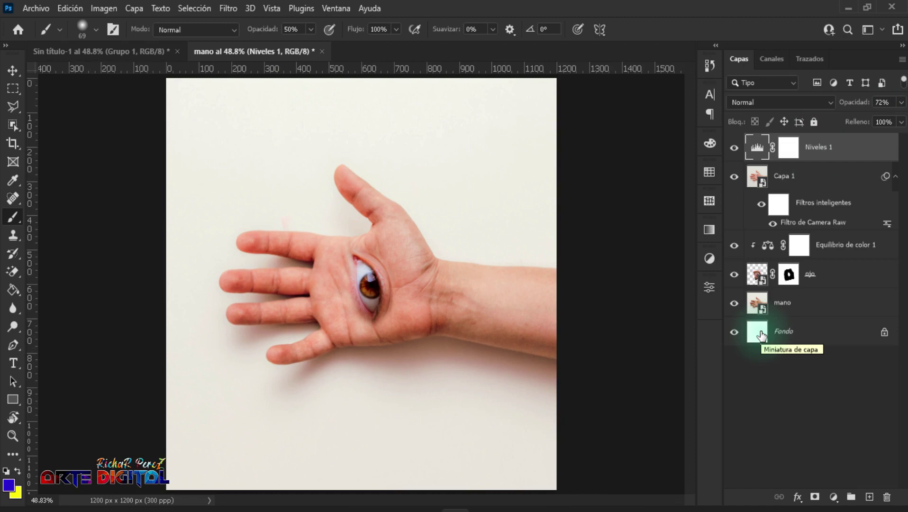
Merge all visible layers into a new Capa 2 and convert it to a smart object.
key(ctrl+shift+alt+e)
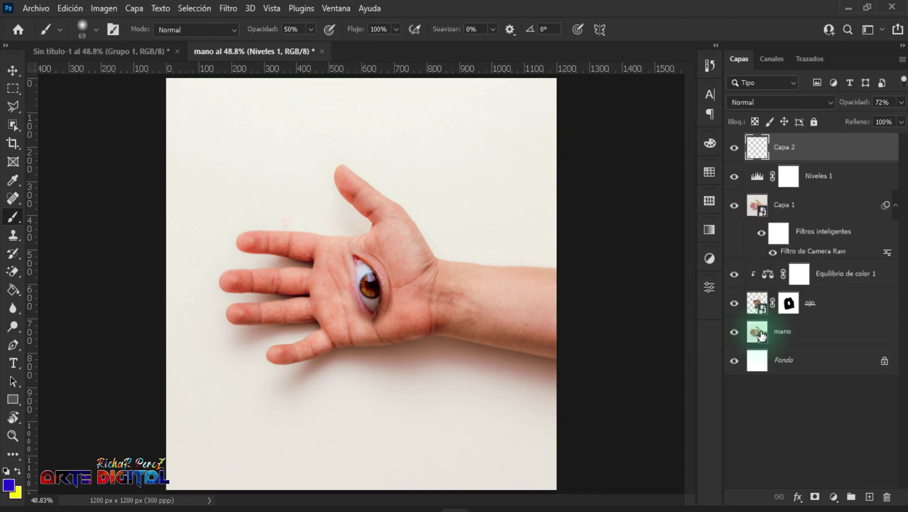
right_click(777, 149)
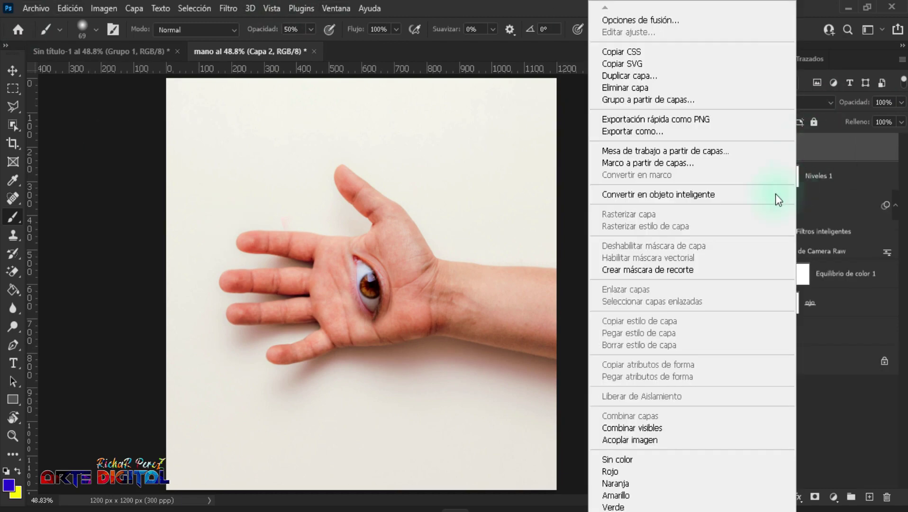
click(693, 193)
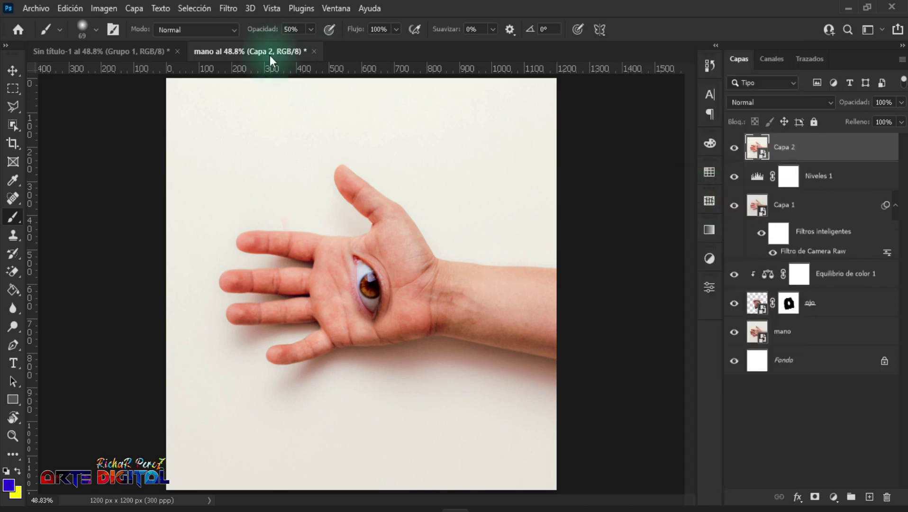
Apply the Color 'Alto contraste y detalles' Camera Raw preset to Capa 2.
click(230, 7)
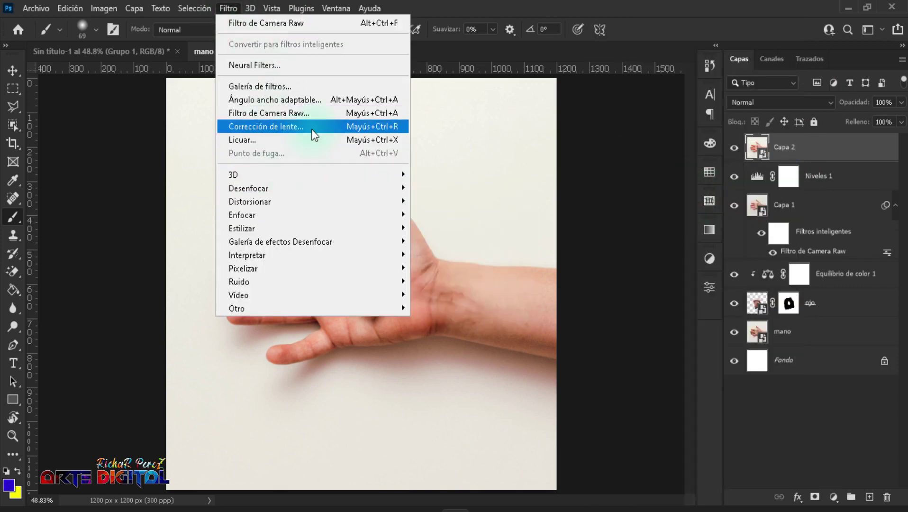
click(312, 113)
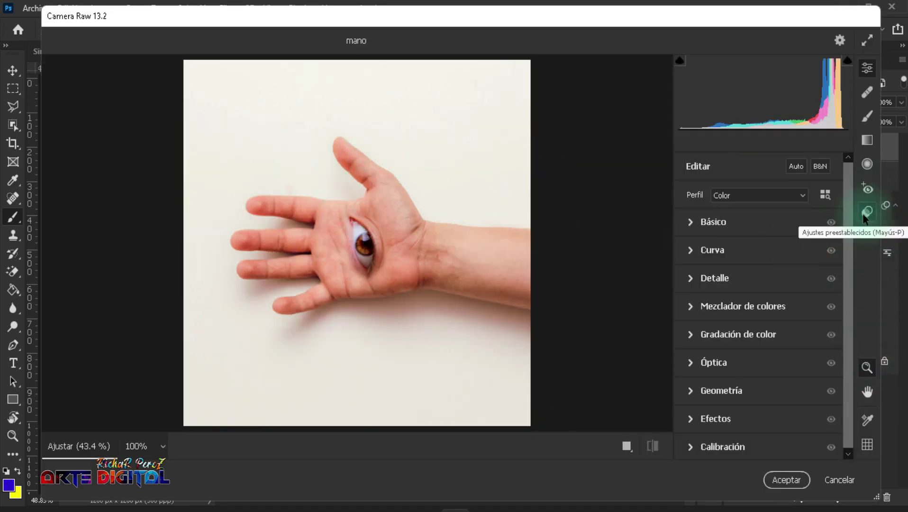
click(867, 211)
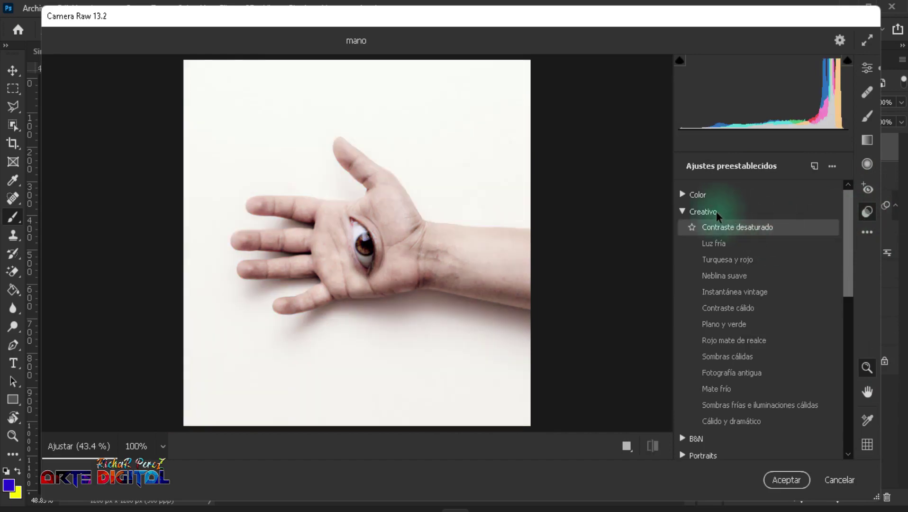
click(683, 211)
click(683, 195)
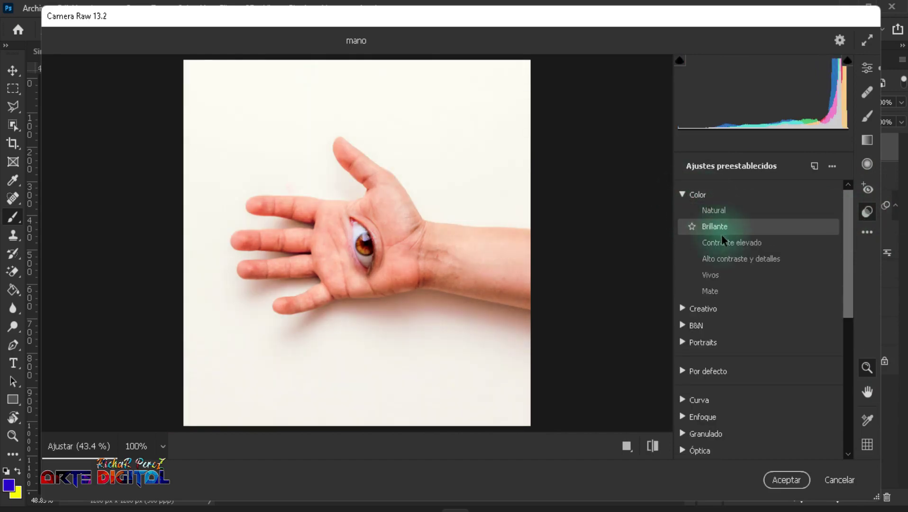
click(722, 259)
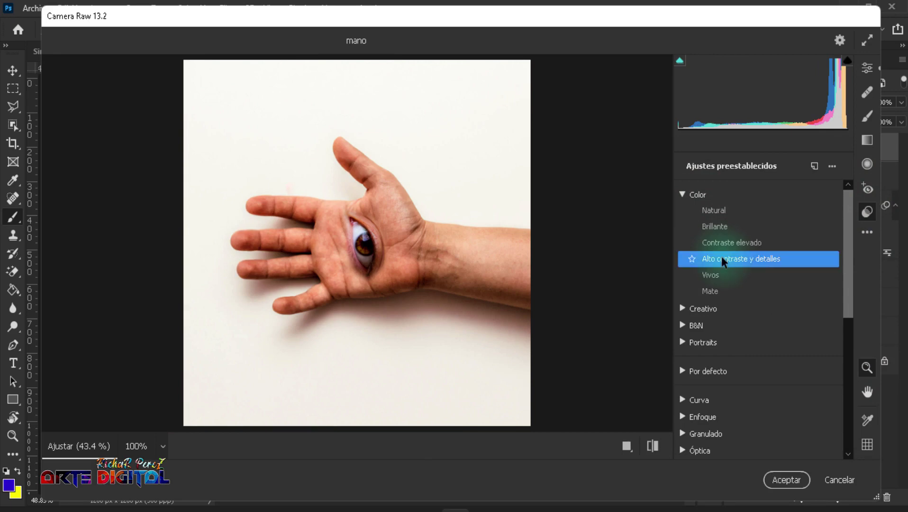
click(786, 480)
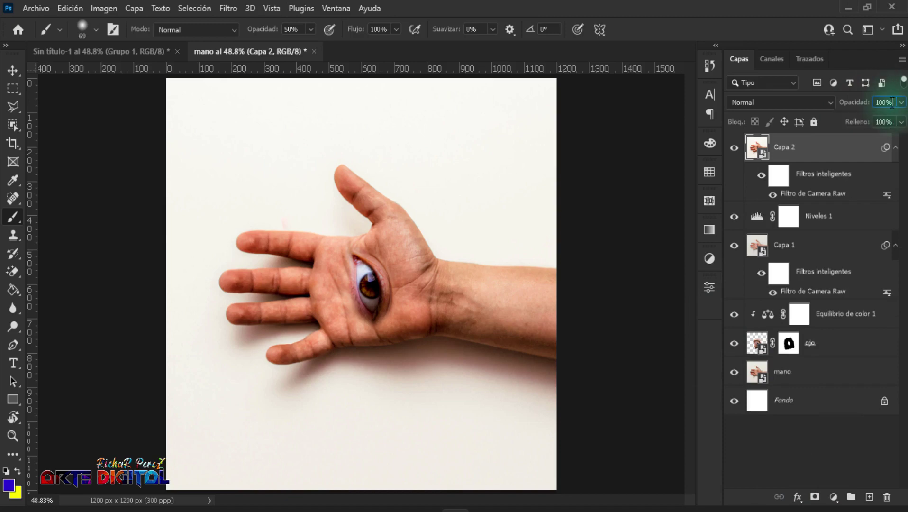
Lower Capa 2's opacity to 50%.
click(901, 102)
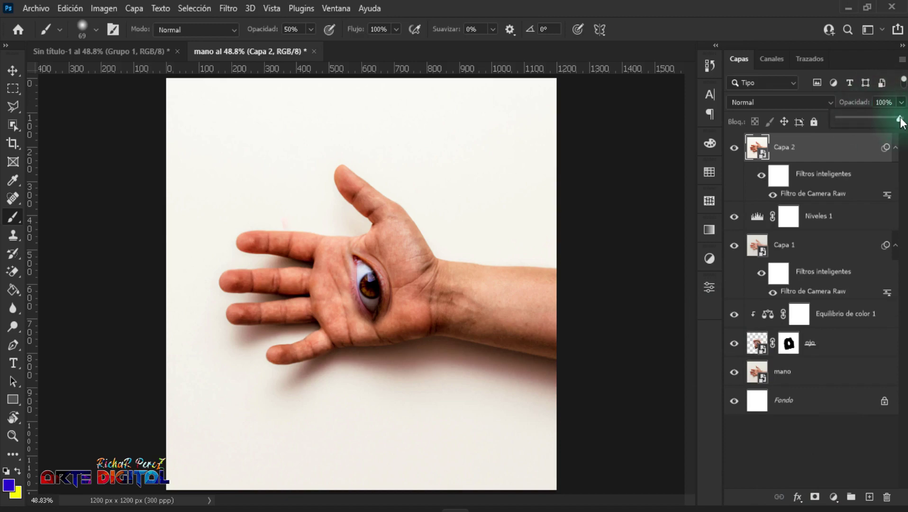
drag(900, 118, 899, 118)
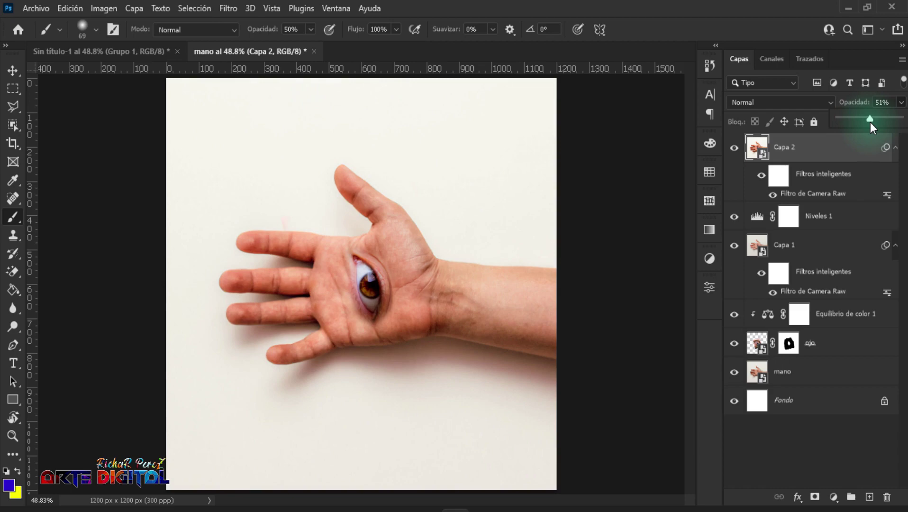
drag(871, 122, 869, 122)
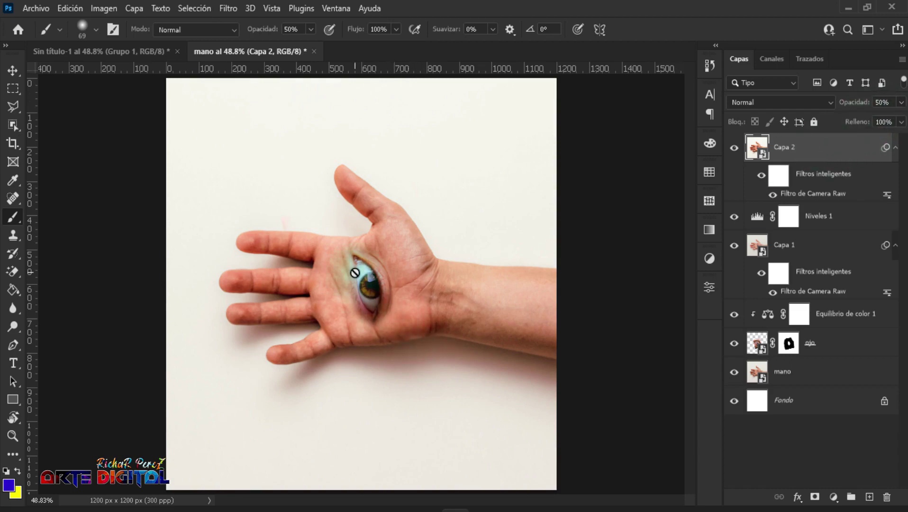
click(833, 496)
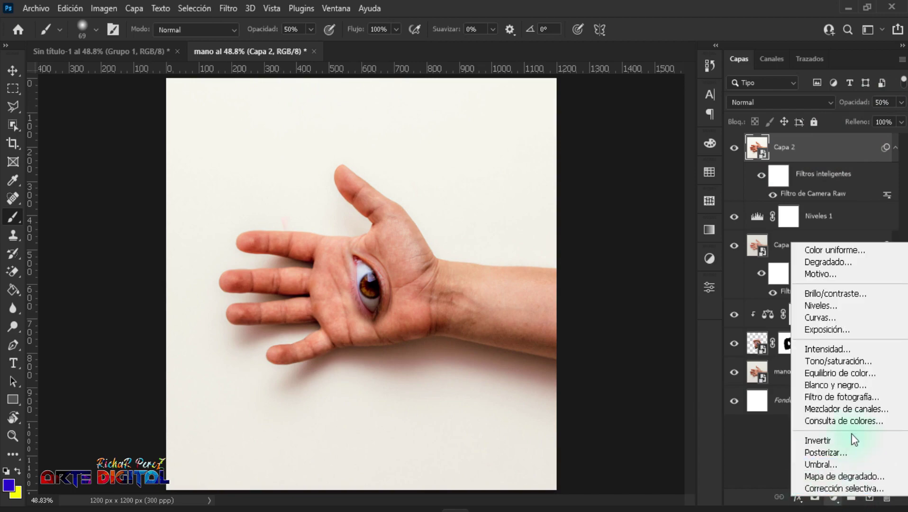
Add a Brillo/contraste layer with brightness -10 and toggle its visibility to compare.
click(836, 293)
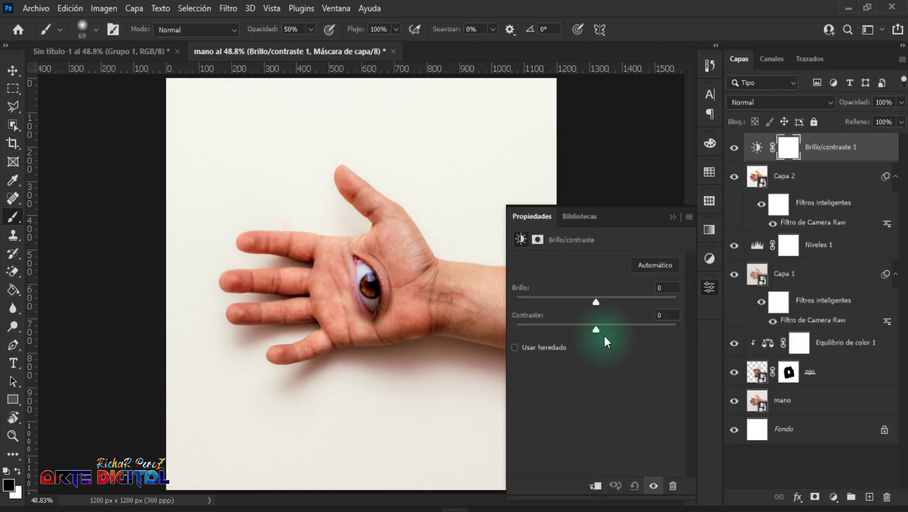
drag(595, 301, 586, 298)
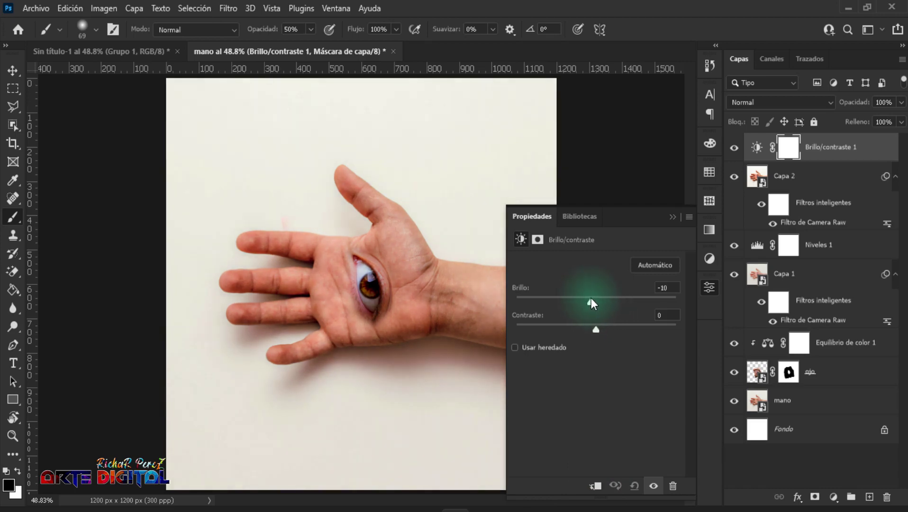
click(675, 218)
click(734, 148)
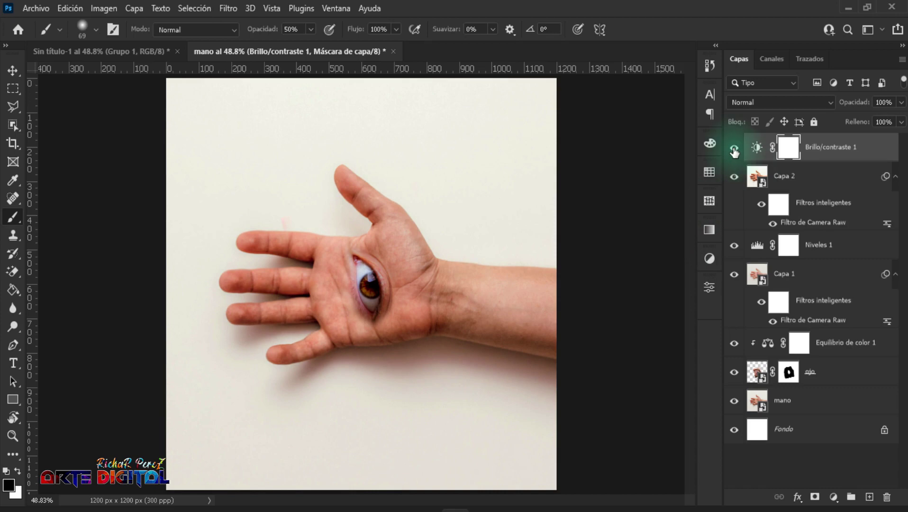
scroll(362, 341, up, 5)
scroll(379, 337, up, 3)
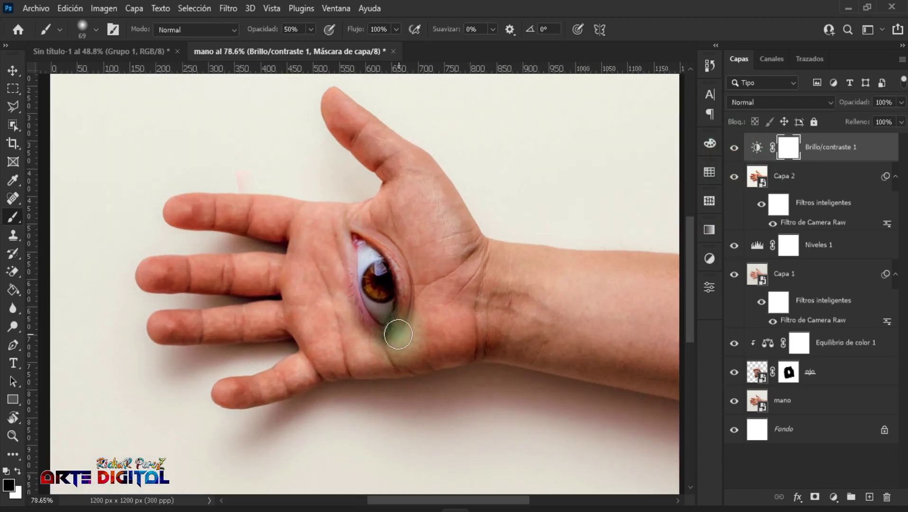